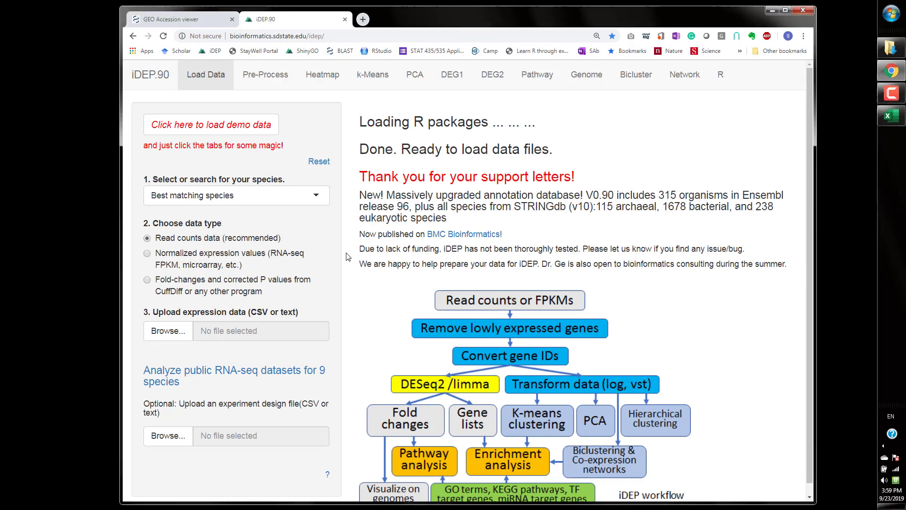
Scroll down the iDEP Load Data tab to reach the public RNA-seq datasets link.
scroll(334, 340, down, 1)
Open the public RNA-seq datasets collection and keep ARCHS4_Human as the species source.
click(250, 368)
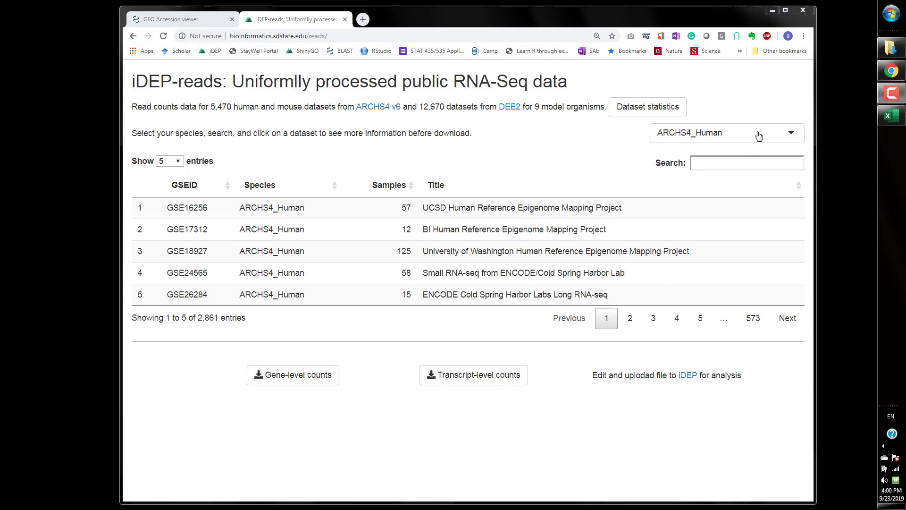
click(759, 136)
scroll(750, 185, down, 1)
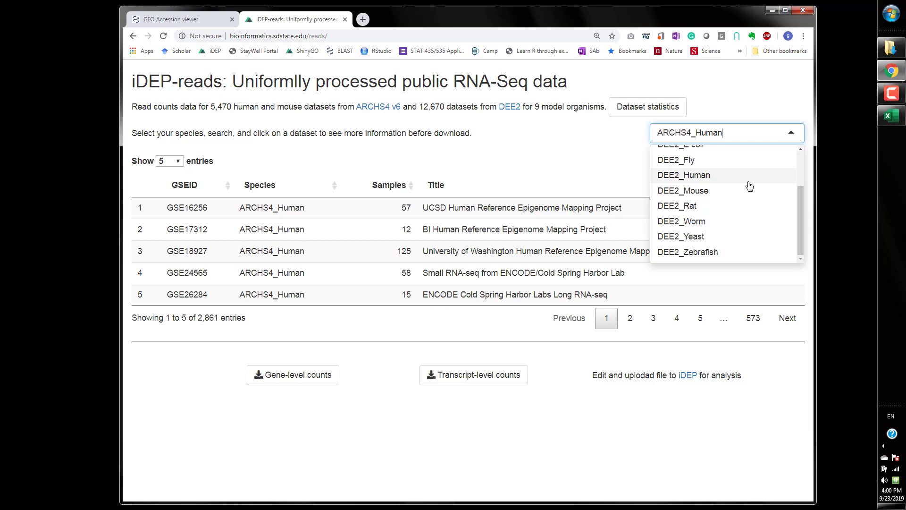
scroll(752, 194, up, 1)
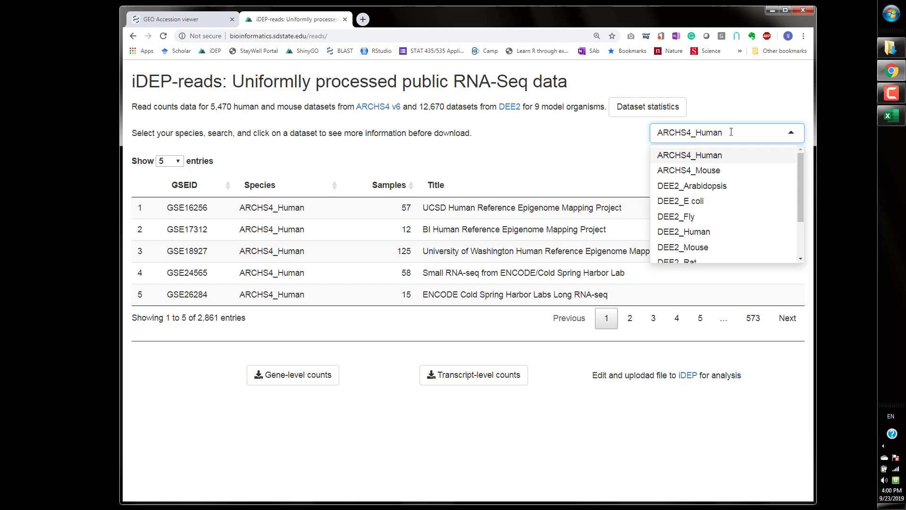
click(774, 100)
Search the datasets for 'mutant' and open GSE85107 from page 3 of matches.
click(717, 164)
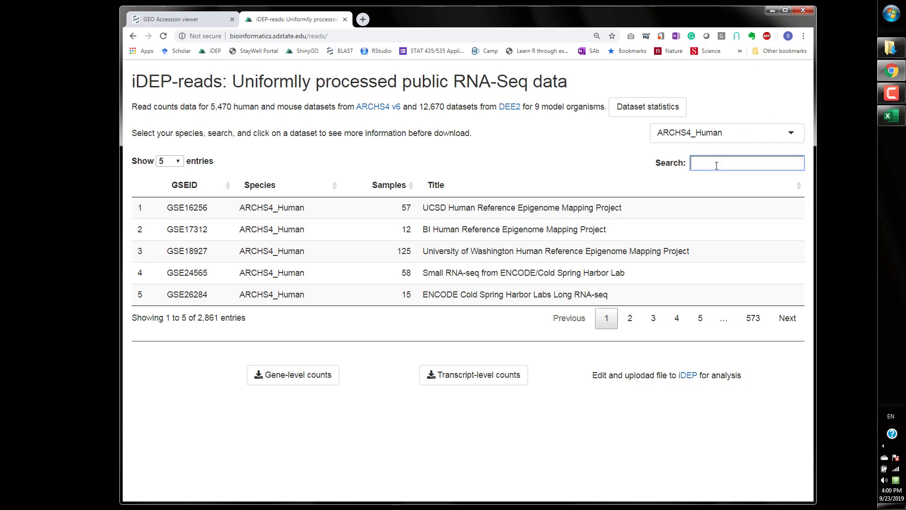
text(mutant)
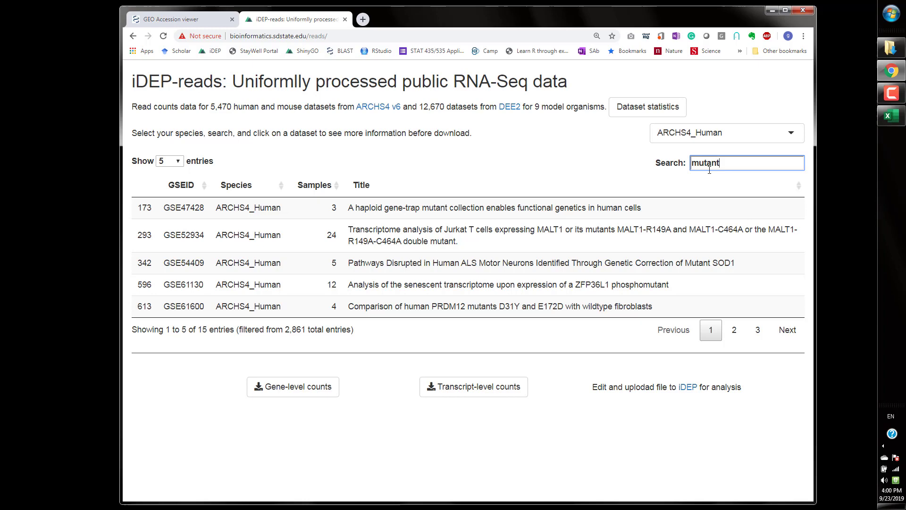
click(756, 333)
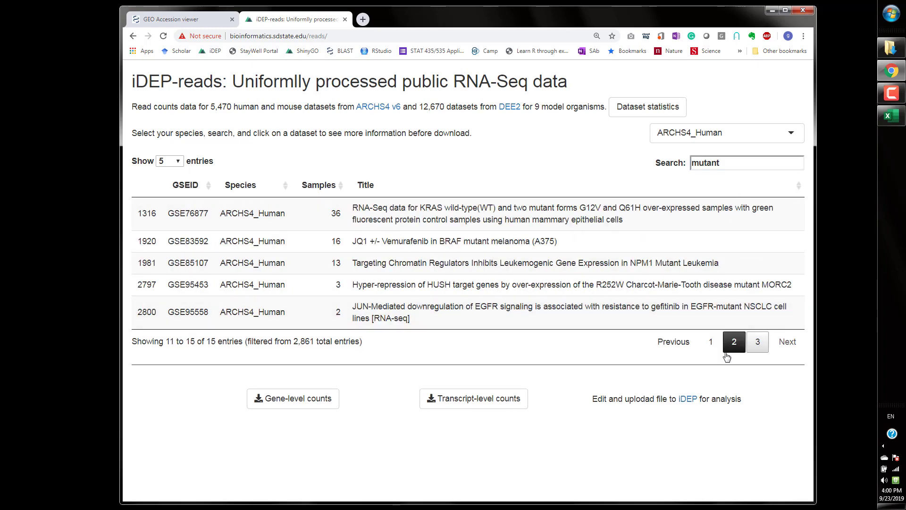
click(362, 265)
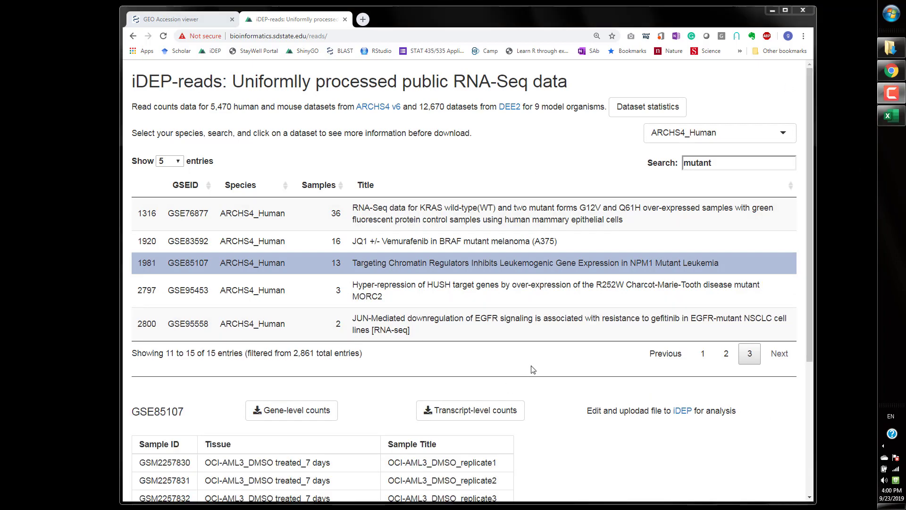
Download GSE85107's gene-level counts CSV from its sample table.
scroll(559, 395, down, 4)
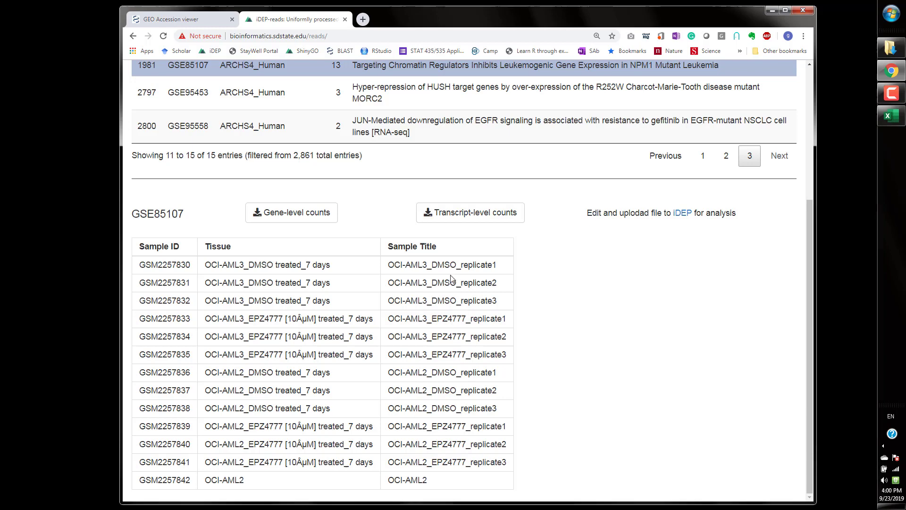
click(297, 212)
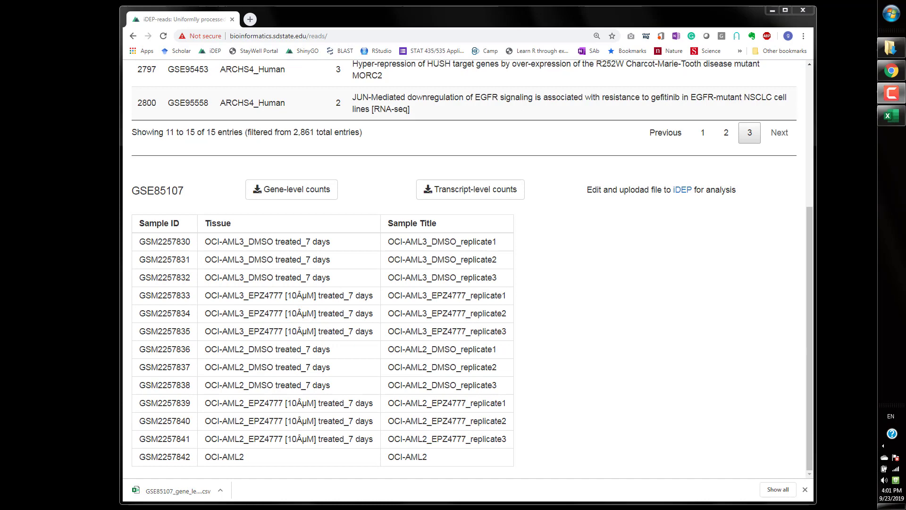
Search the web for GSE85107 and open its GEO Accession viewer record.
double_click(162, 189)
right_click(163, 189)
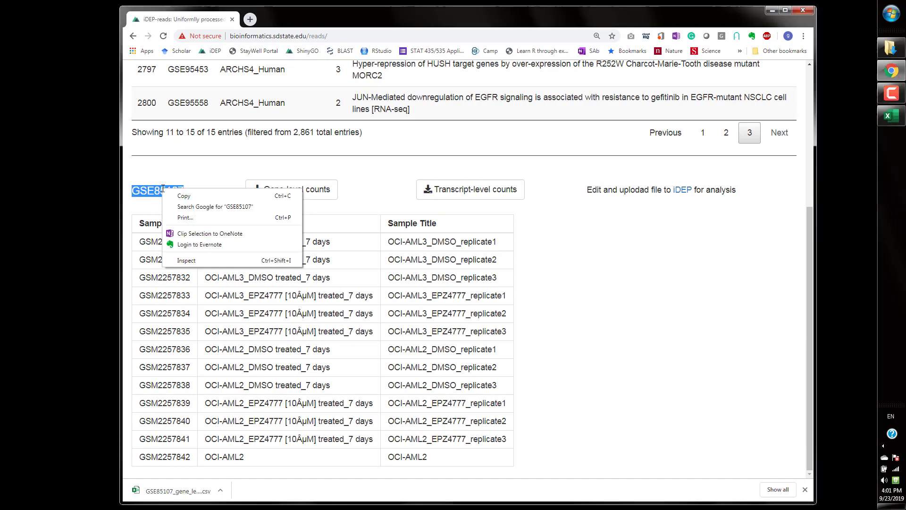
click(194, 209)
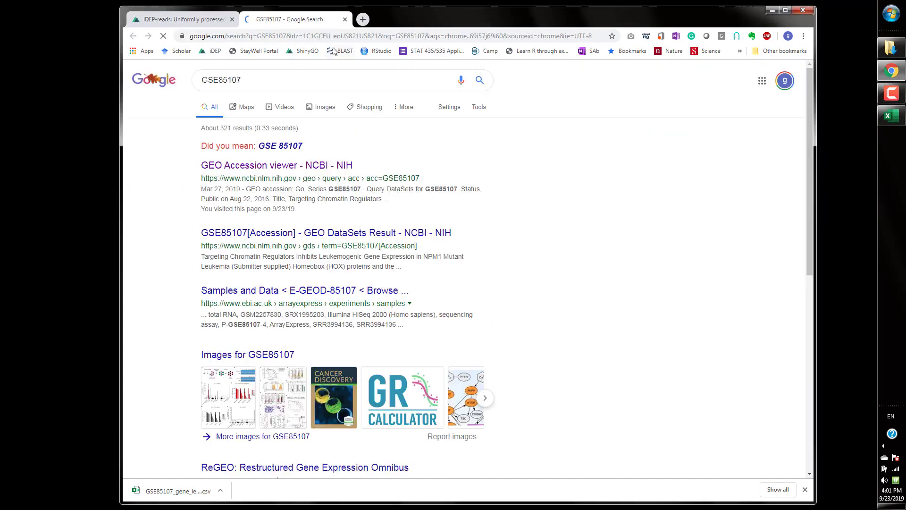
click(246, 185)
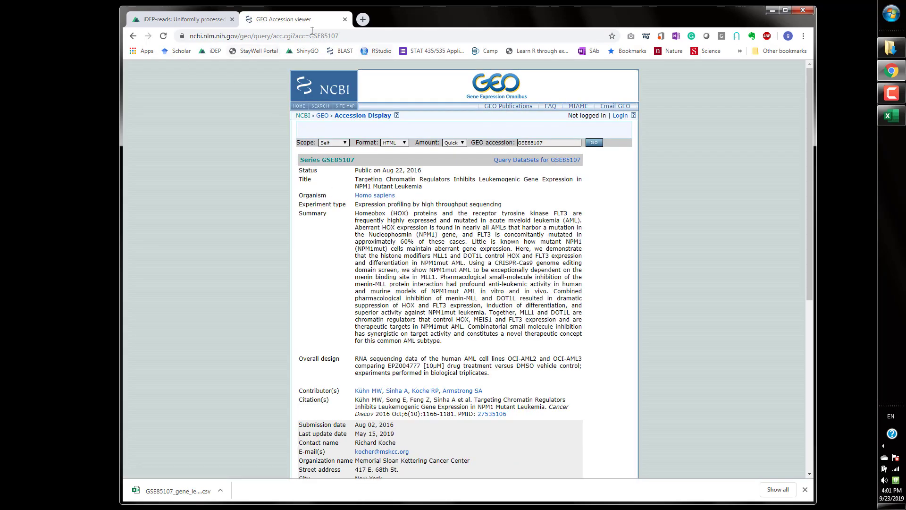
Zoom in on the GEO page and highlight MLL1 and DOT1L in the summary.
key(ctrl+plus)
key(ctrl+plus)
key(ctrl+plus)
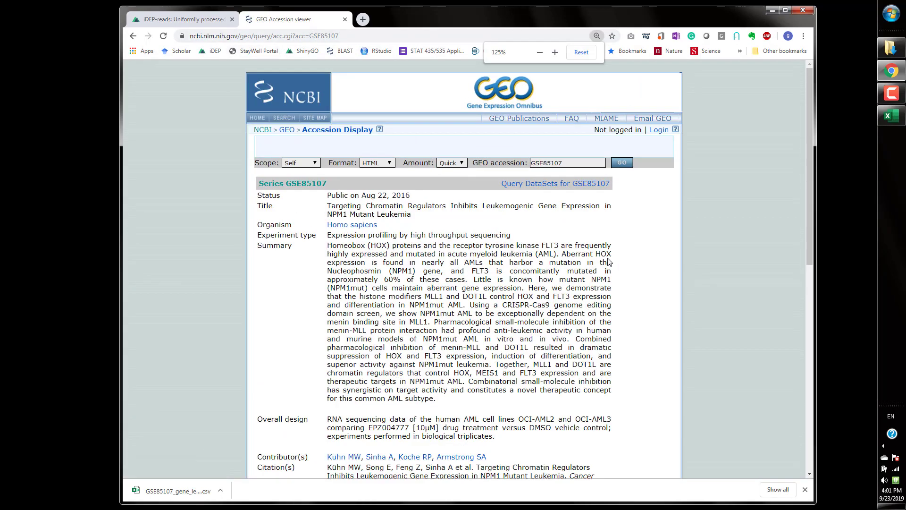
scroll(609, 282, down, 3)
scroll(609, 282, down, 3)
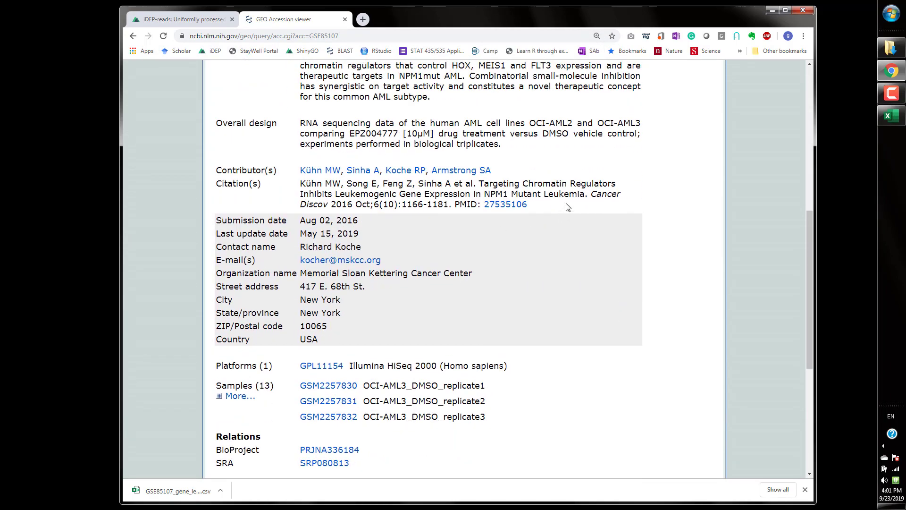
scroll(658, 249, up, 3)
scroll(673, 255, up, 1)
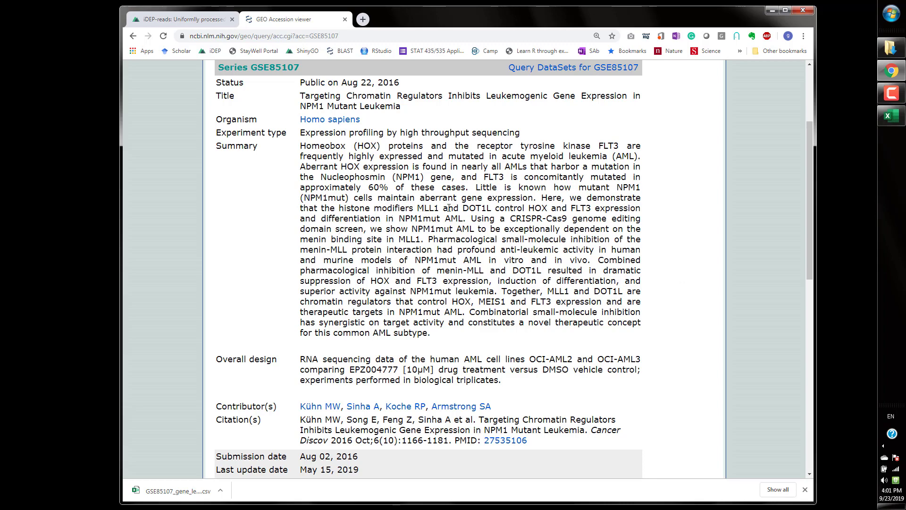
drag(417, 209, 492, 208)
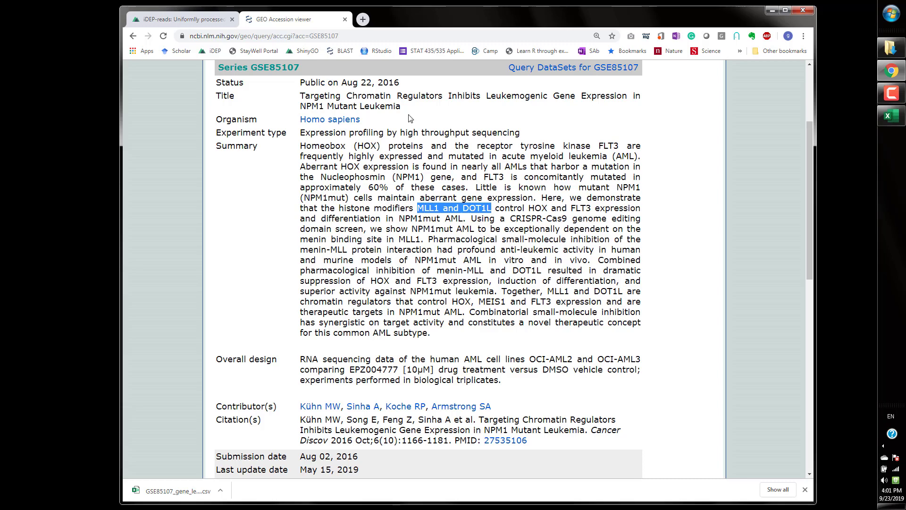
List all 13 samples of the series, then return to the iDEP-reads tab.
scroll(662, 333, down, 2)
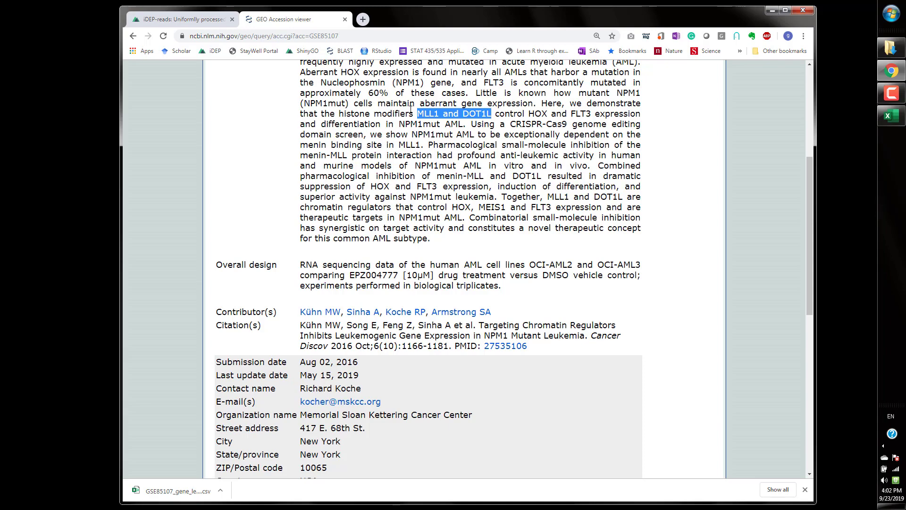
scroll(674, 276, down, 8)
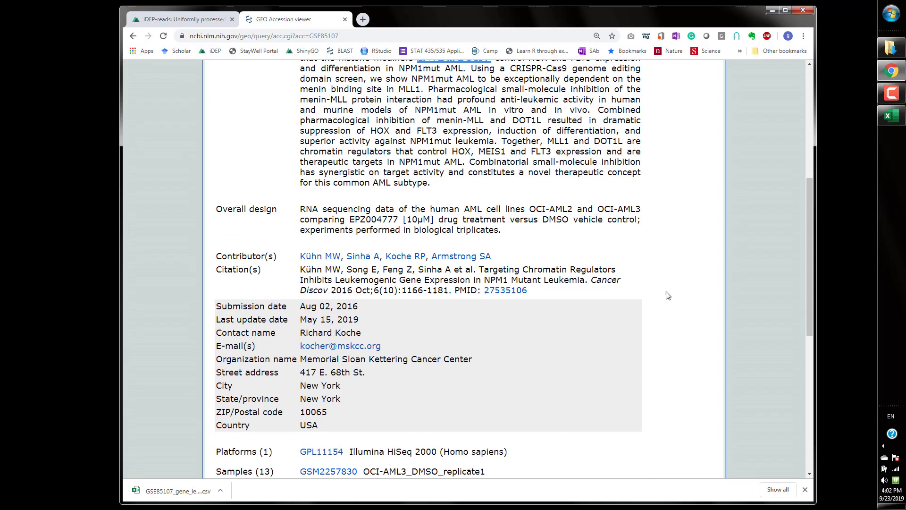
click(237, 161)
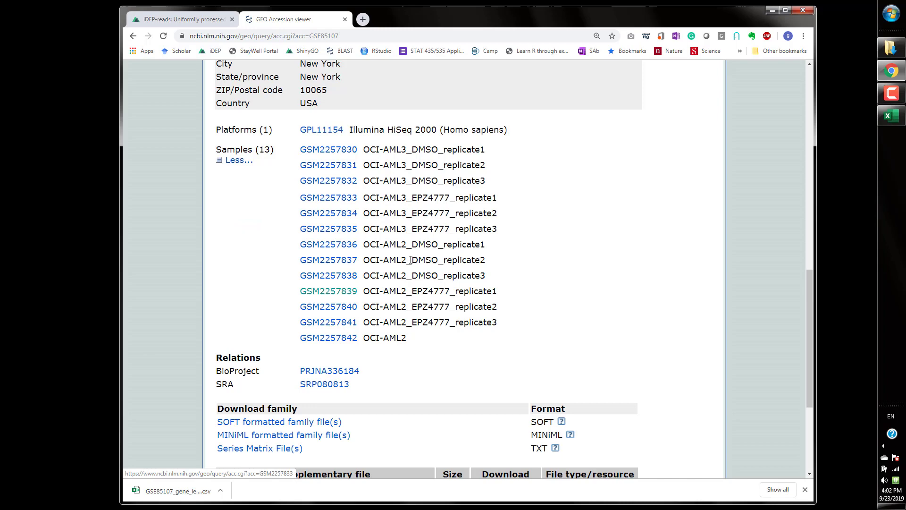
scroll(542, 249, down, 5)
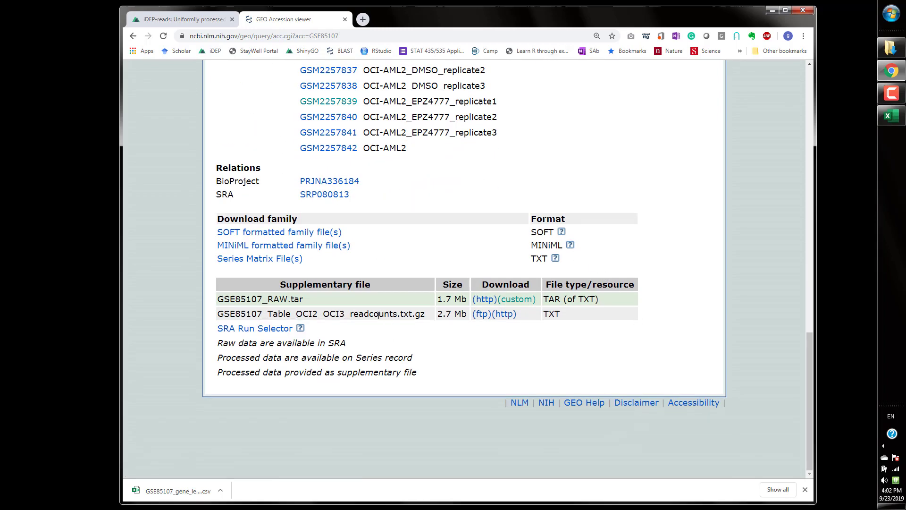
click(152, 21)
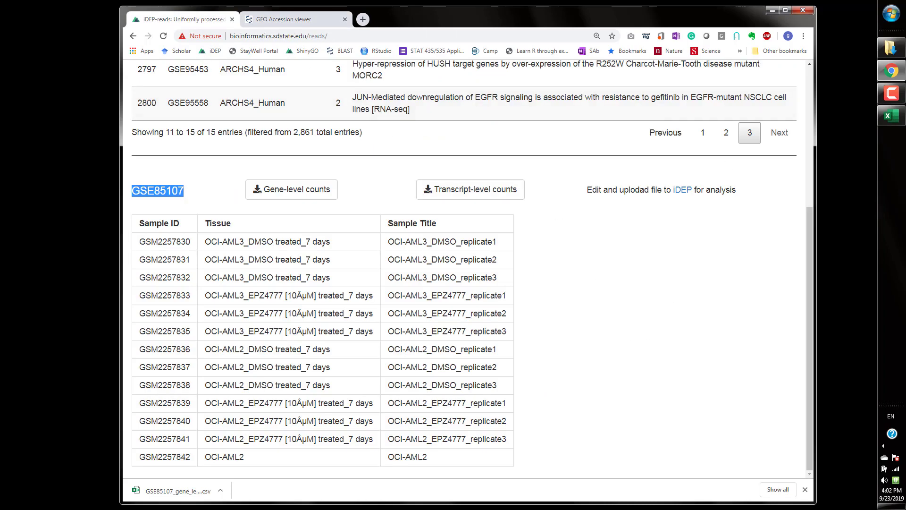
Open GSE85107_gene_level.csv in Excel and check the gene rows from A1BG to the end.
click(171, 493)
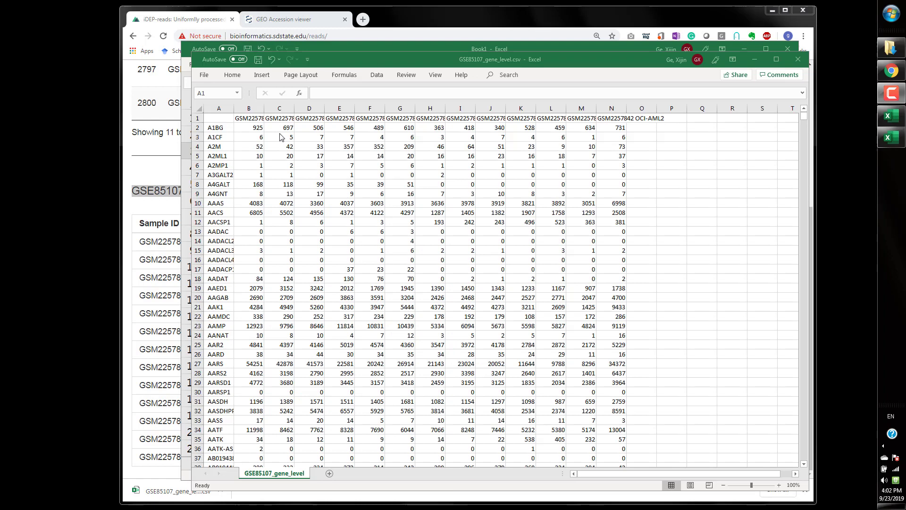
click(219, 127)
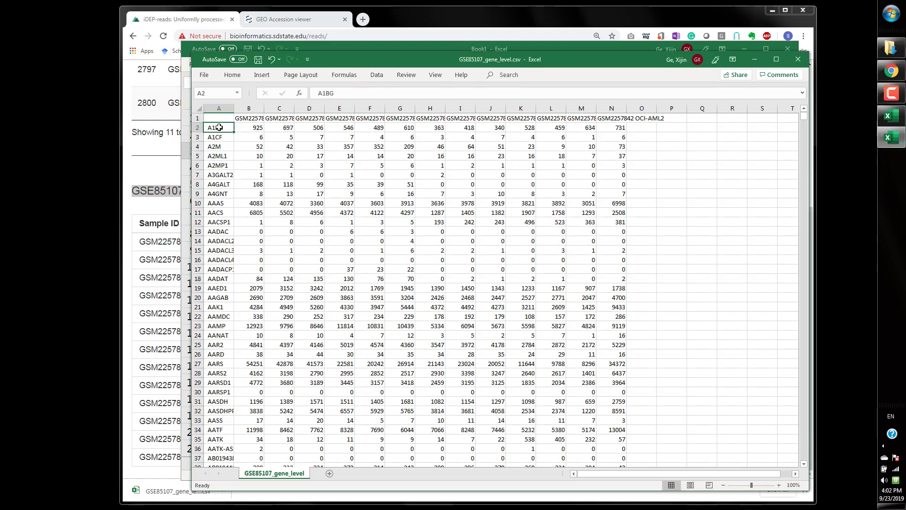
key(ctrl+Down)
key(ctrl+Up)
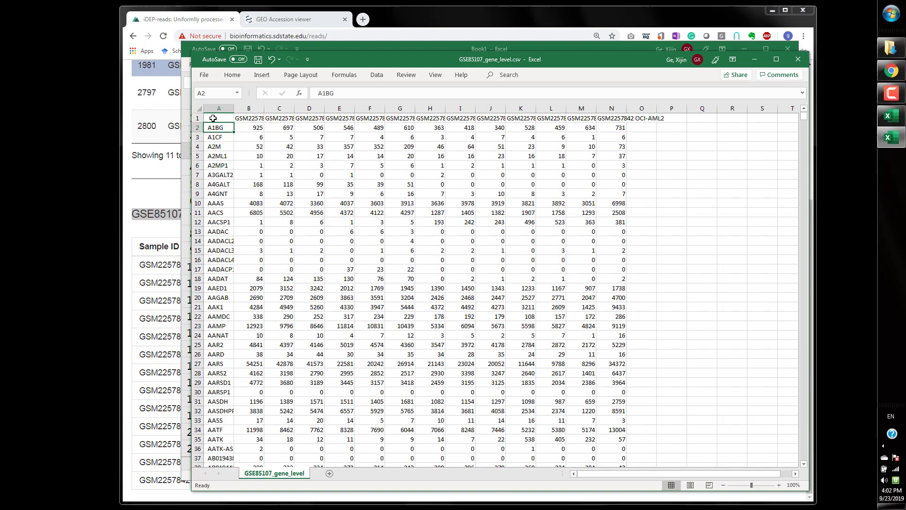
Copy the header row 1 of sample IDs.
click(197, 118)
right_click(212, 118)
click(231, 137)
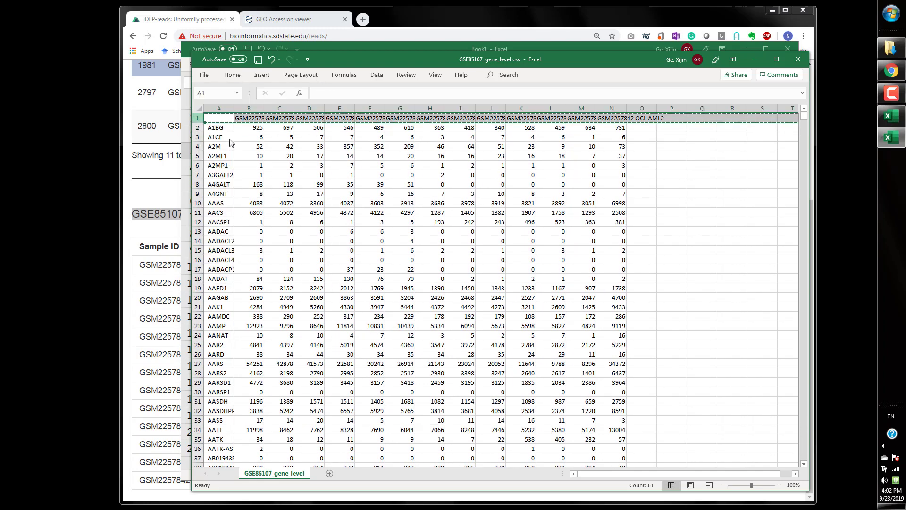
Create a new blank workbook and paste the sample list into column A, autofitting it.
click(204, 76)
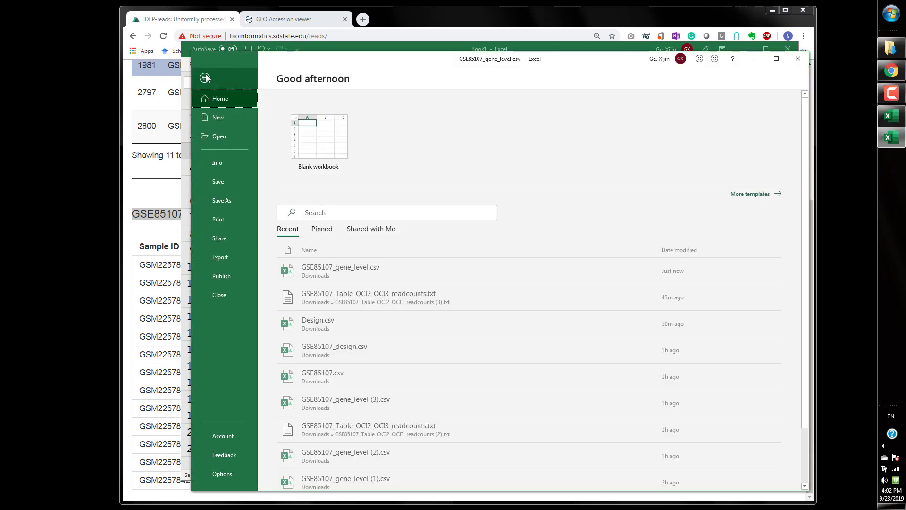
click(218, 118)
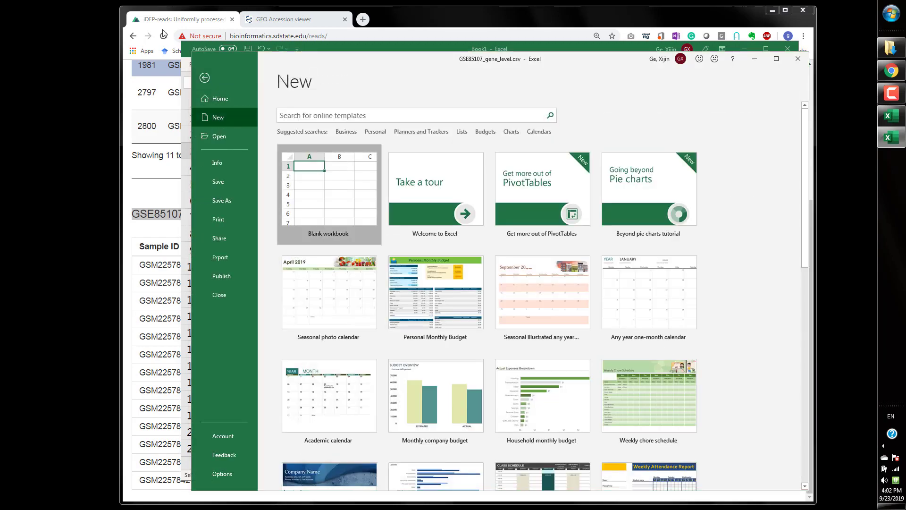
key(ctrl+n)
drag(353, 70, 278, 27)
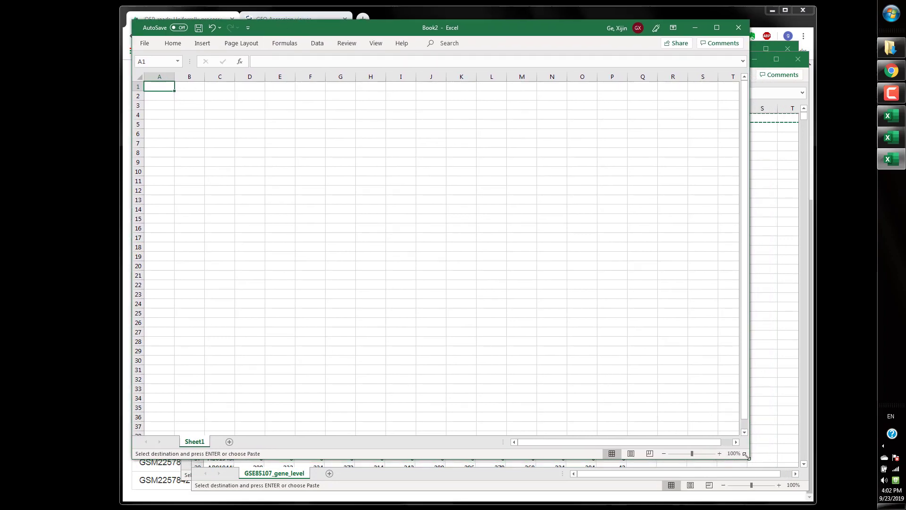
drag(757, 457, 855, 509)
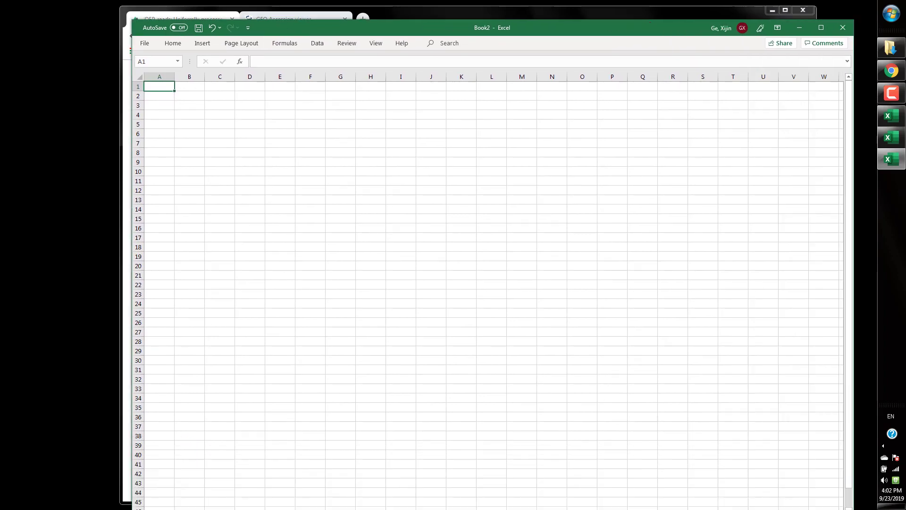
right_click(167, 87)
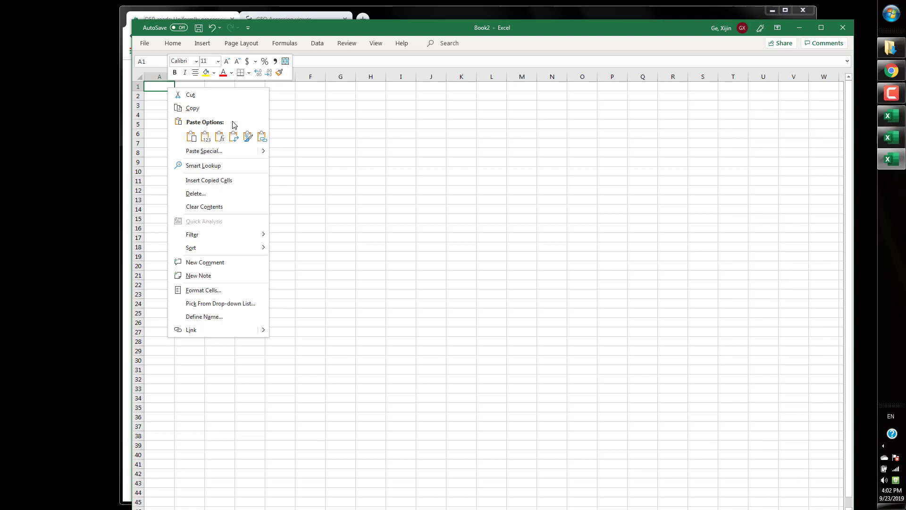
click(235, 136)
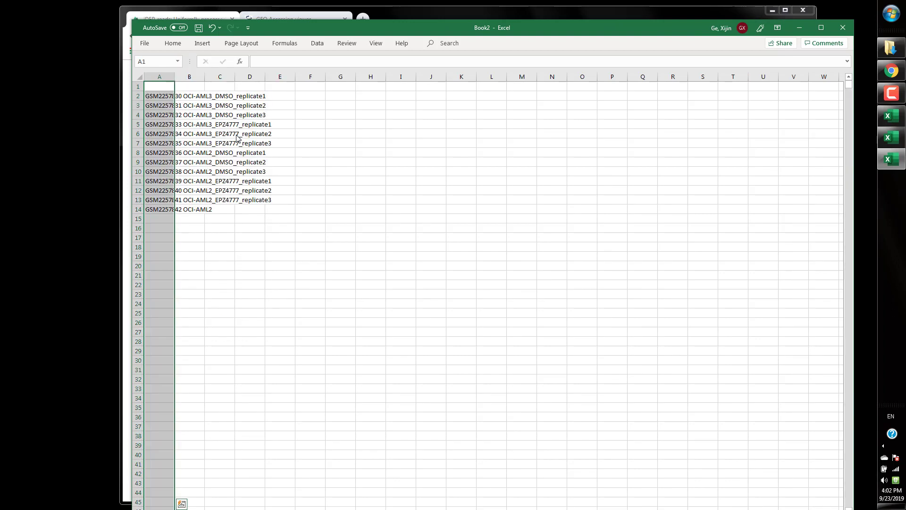
double_click(172, 73)
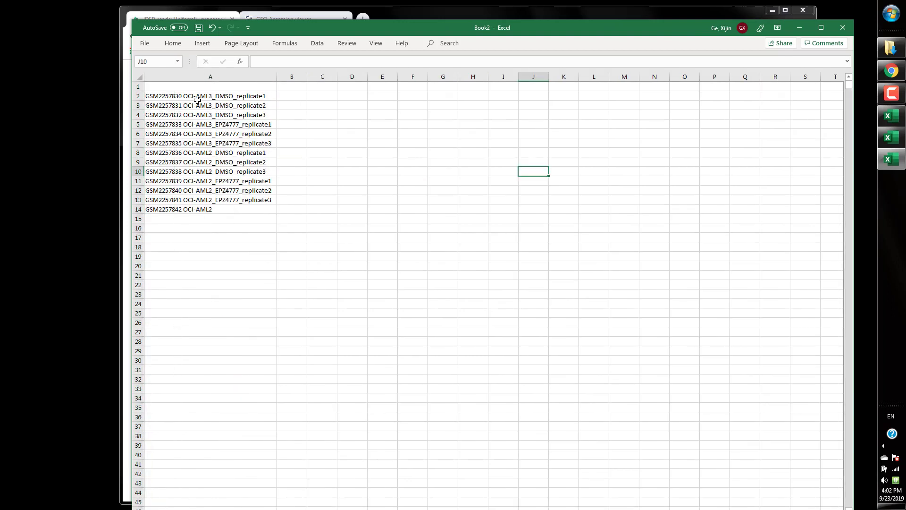
Duplicate column A's sample list into column B and autofit it.
click(210, 77)
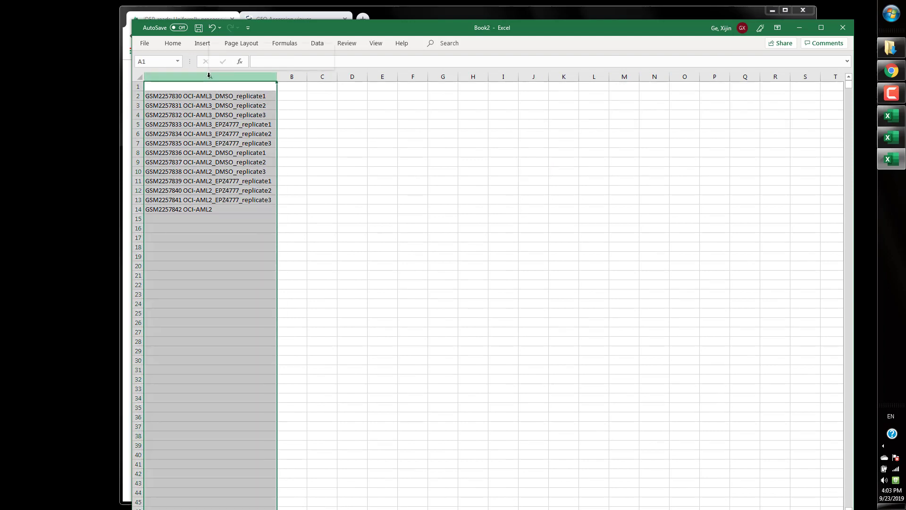
right_click(210, 78)
click(235, 97)
right_click(293, 77)
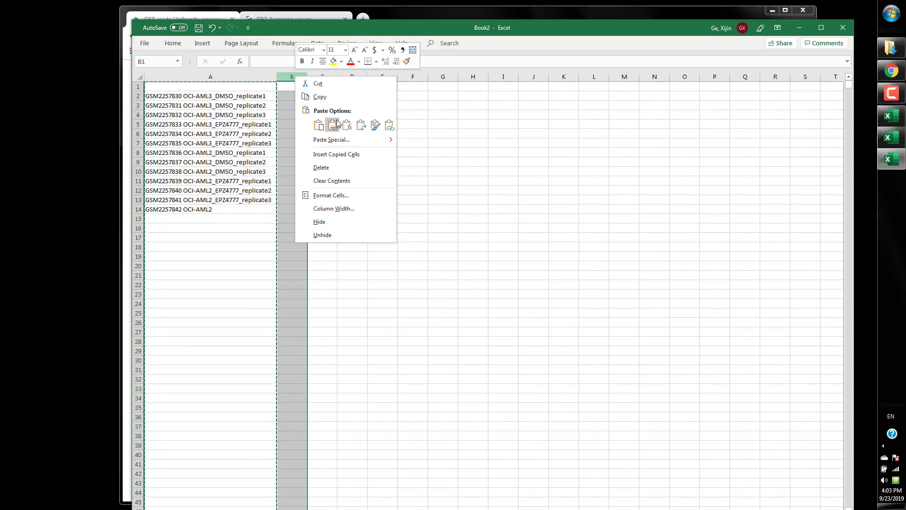
click(334, 125)
double_click(305, 75)
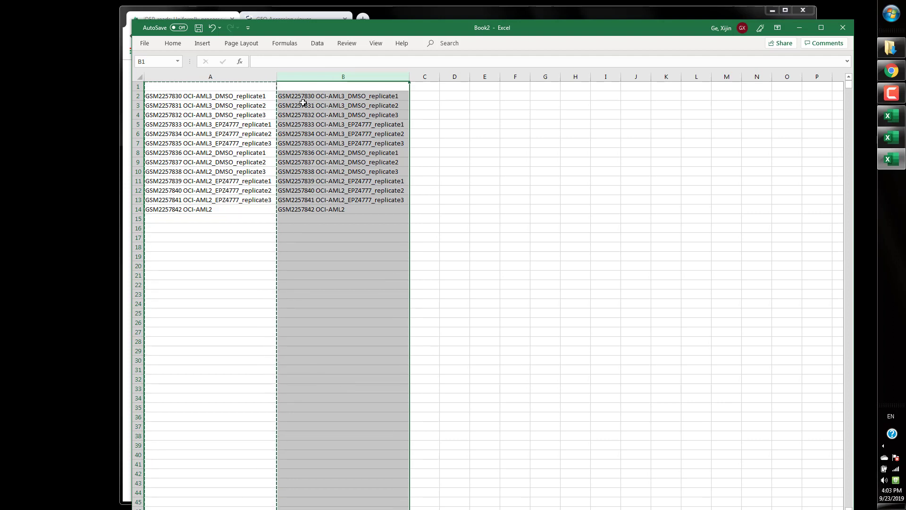
Use Find and Replace on column B to remove GSM IDs ('* '), 'replicate' and 'OCI-'.
key(ctrl+h)
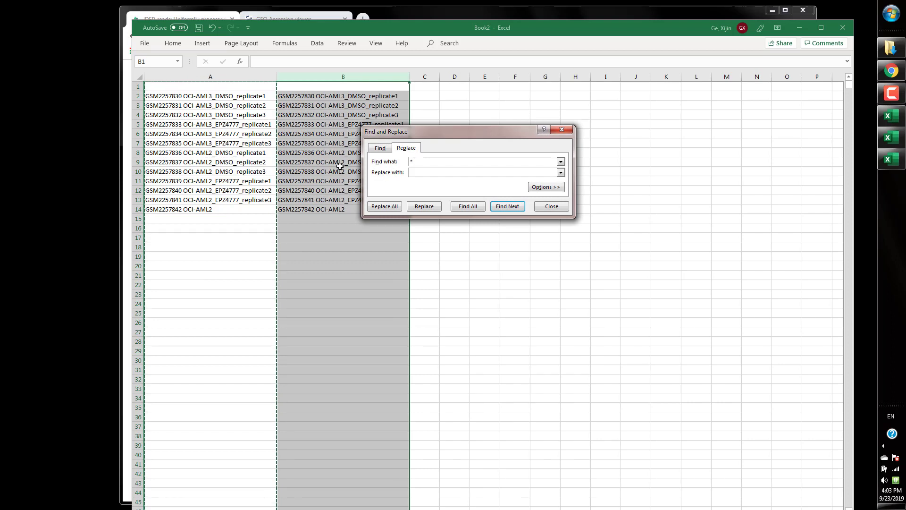
click(388, 209)
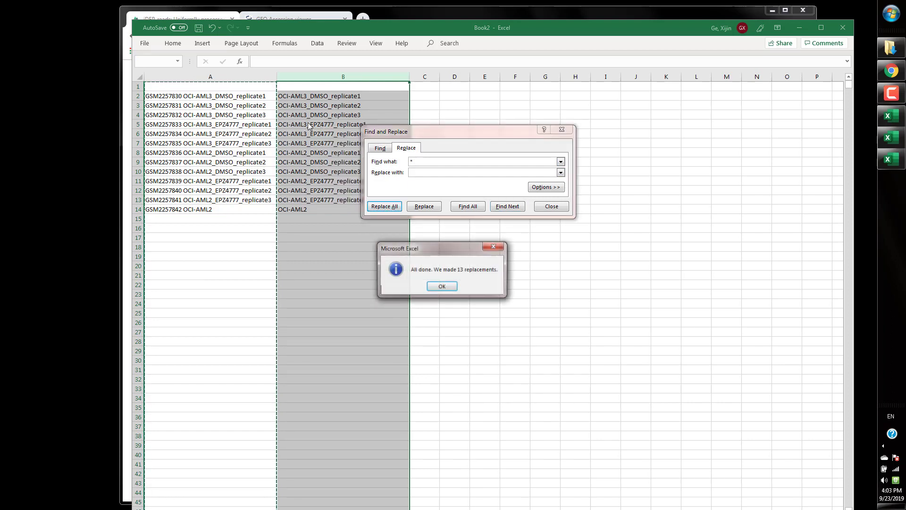
click(441, 286)
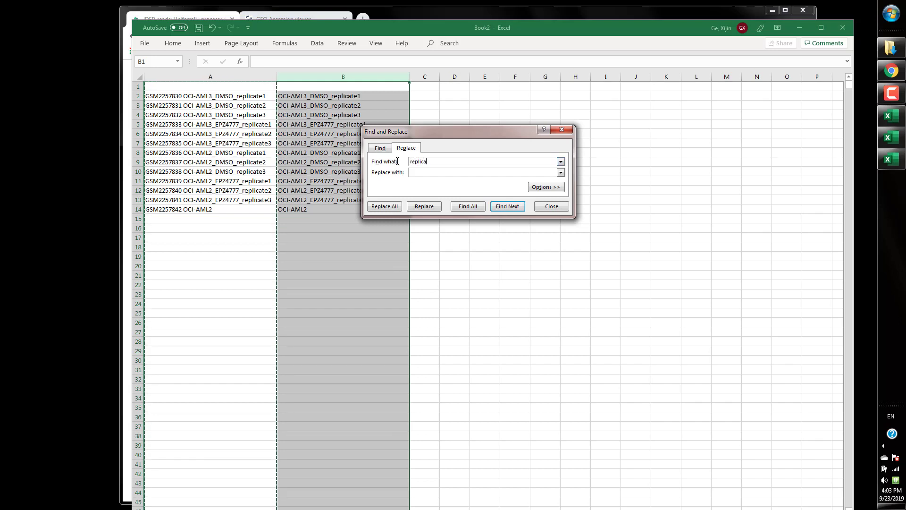
click(389, 207)
click(443, 285)
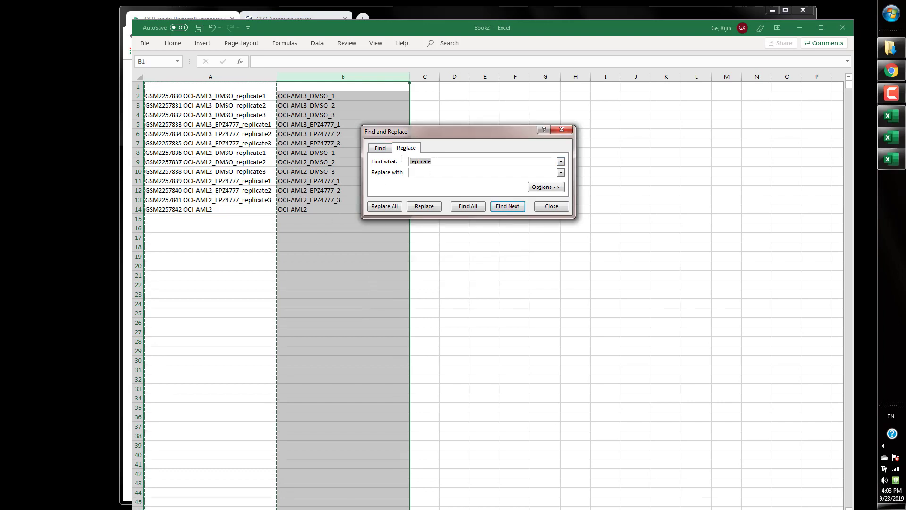
text(OCI-)
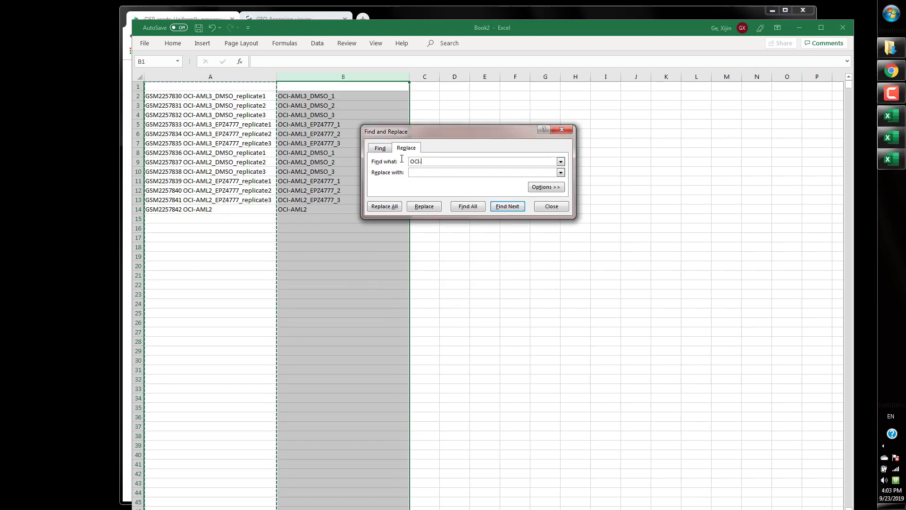
click(386, 208)
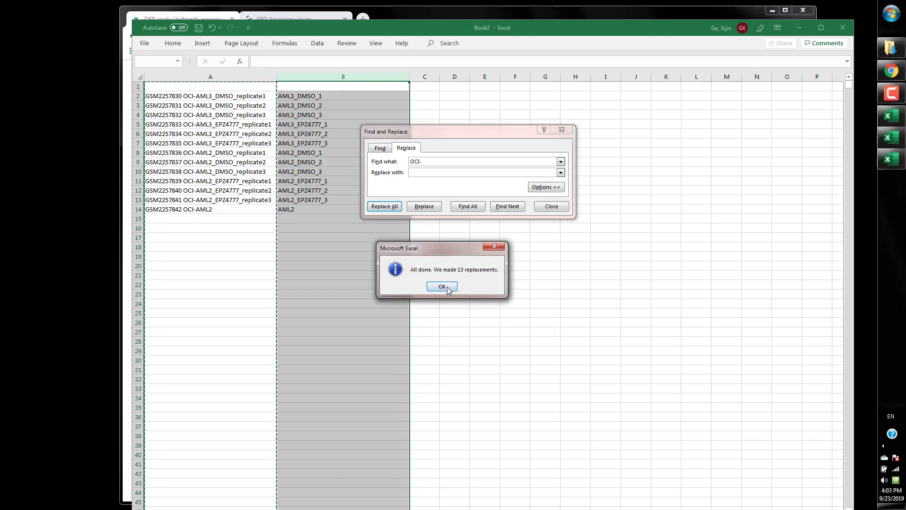
click(438, 285)
click(552, 207)
click(484, 256)
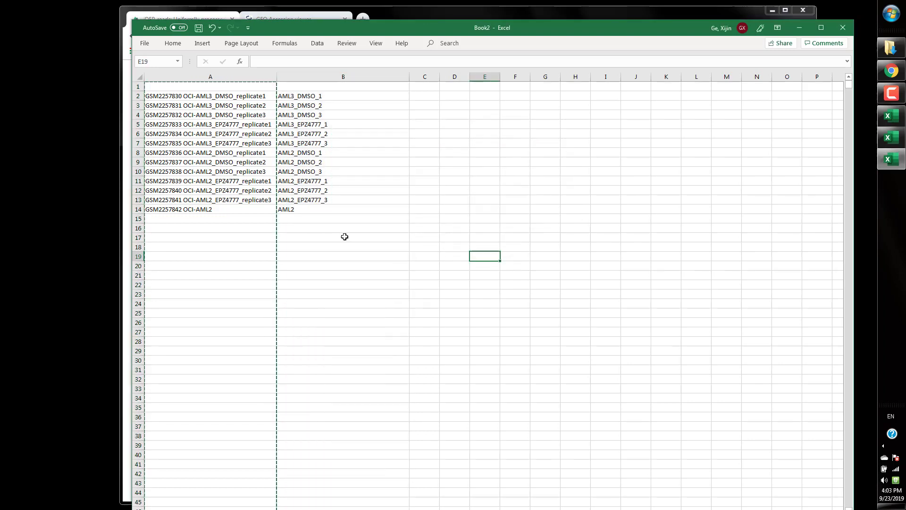
Copy the cleaned sample names in B2:B14.
click(310, 207)
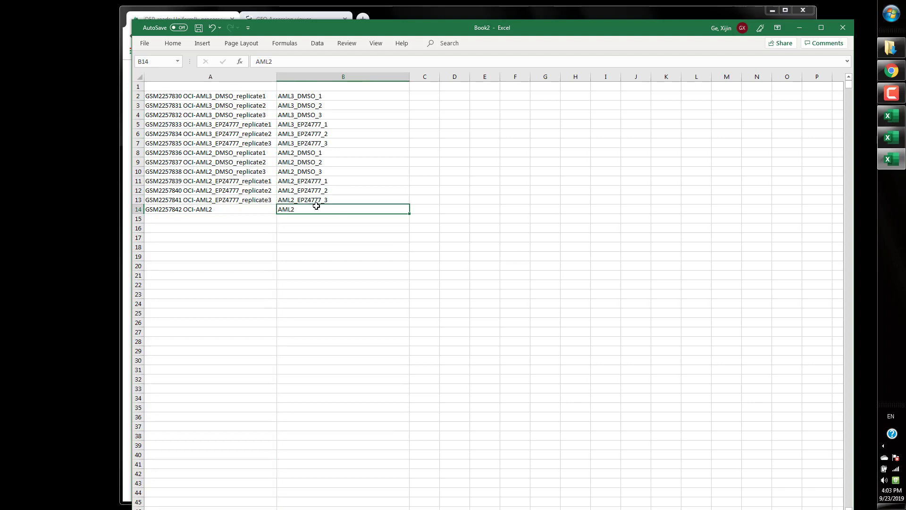
drag(298, 210, 293, 95)
right_click(292, 96)
click(316, 116)
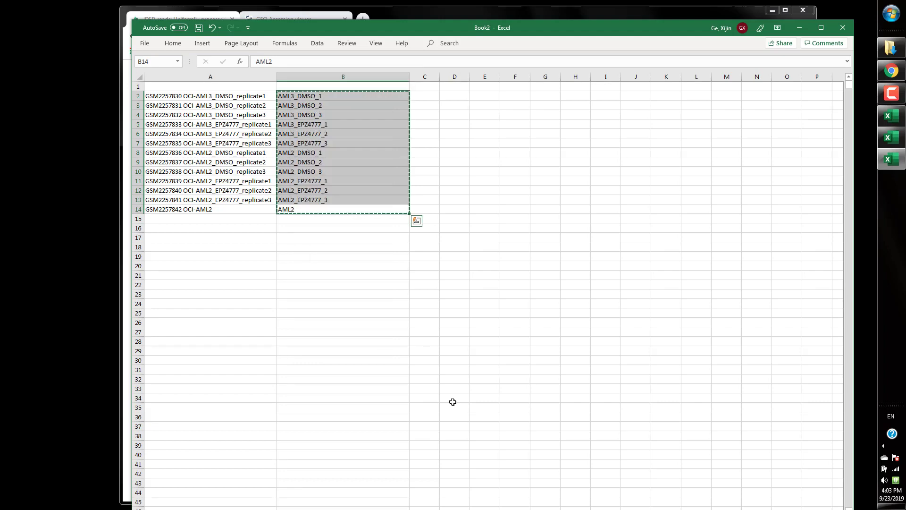
Paste the short sample names transposed as headers from B1 in the counts sheet and verify them.
click(799, 28)
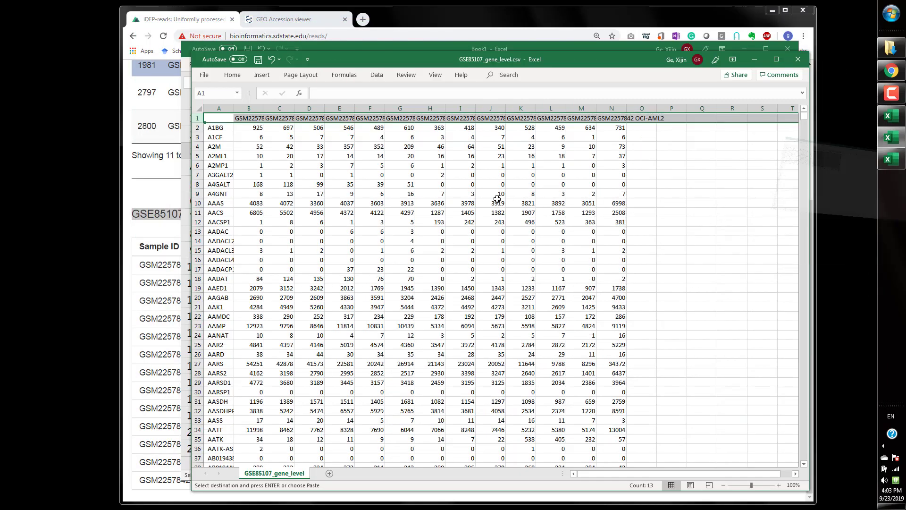
click(249, 128)
drag(317, 60, 245, 22)
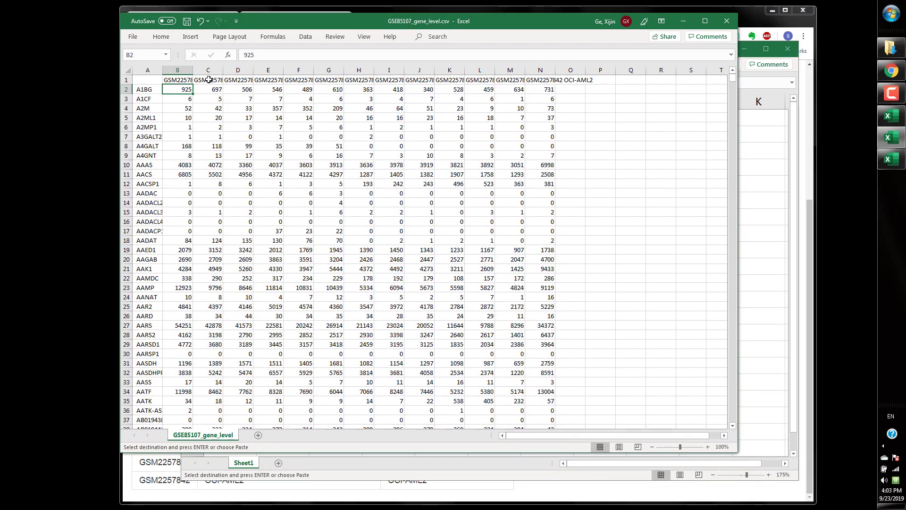
click(176, 79)
right_click(175, 79)
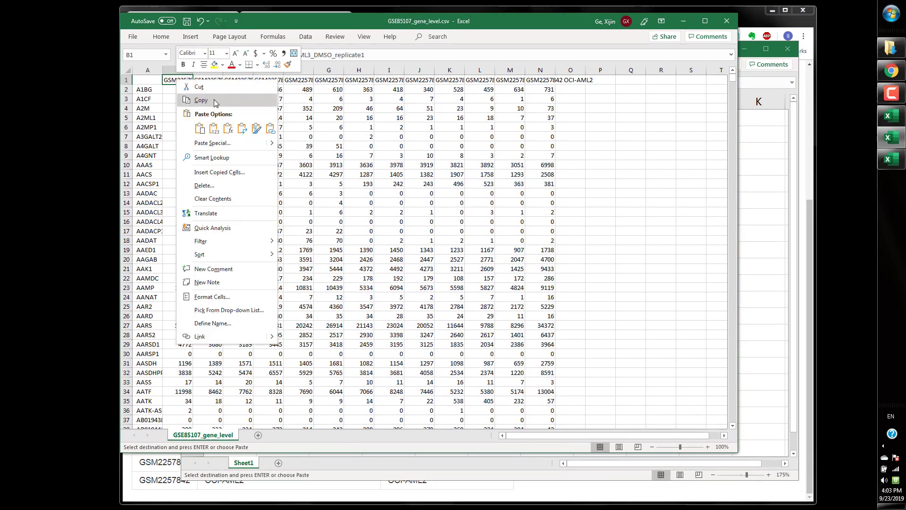
click(242, 129)
click(389, 156)
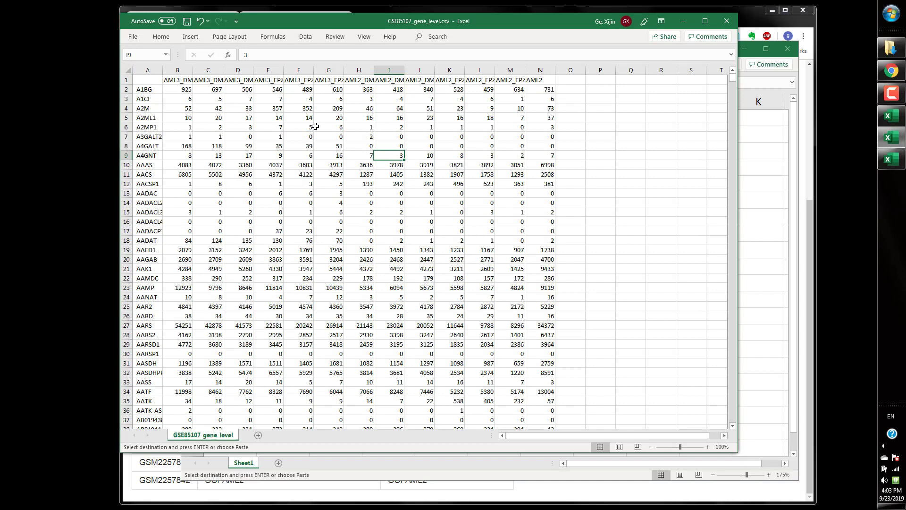
click(181, 82)
click(210, 79)
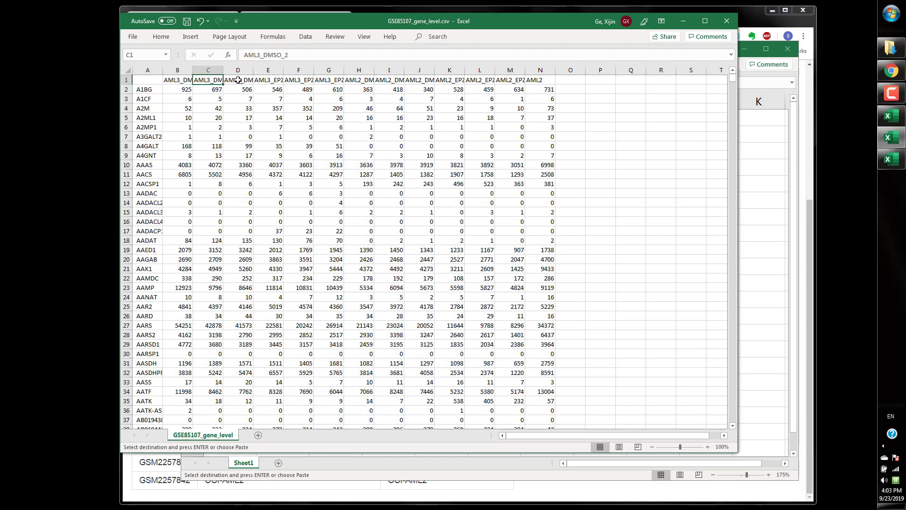
click(255, 80)
click(348, 80)
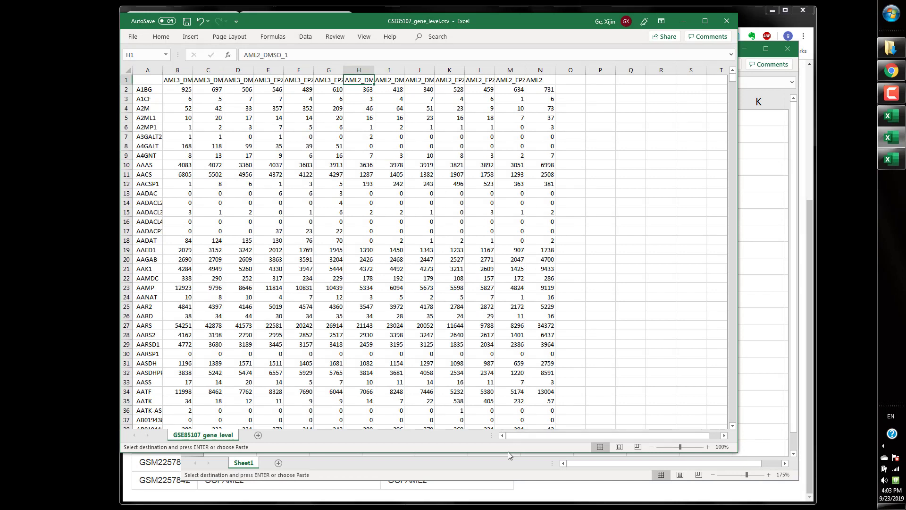
Clear the contents of the extra column N in the counts sheet.
drag(511, 452, 511, 503)
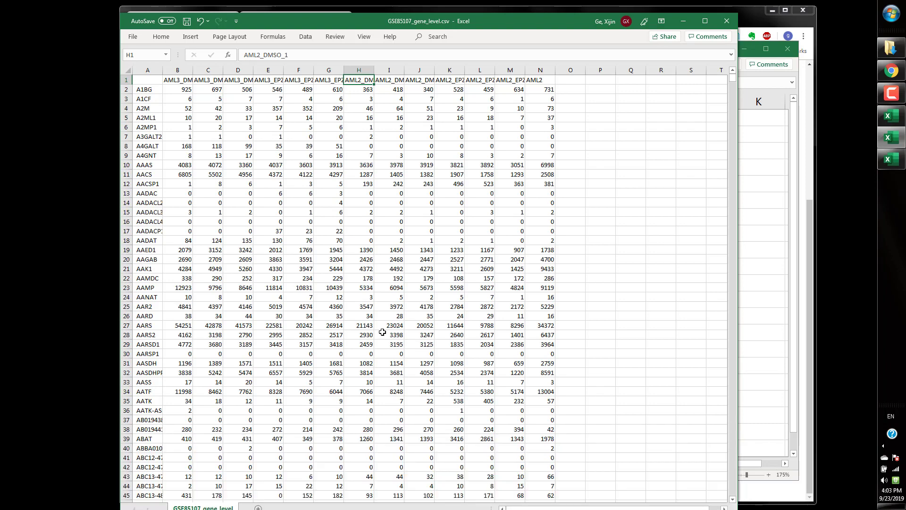
scroll(384, 330, up, 3)
click(678, 69)
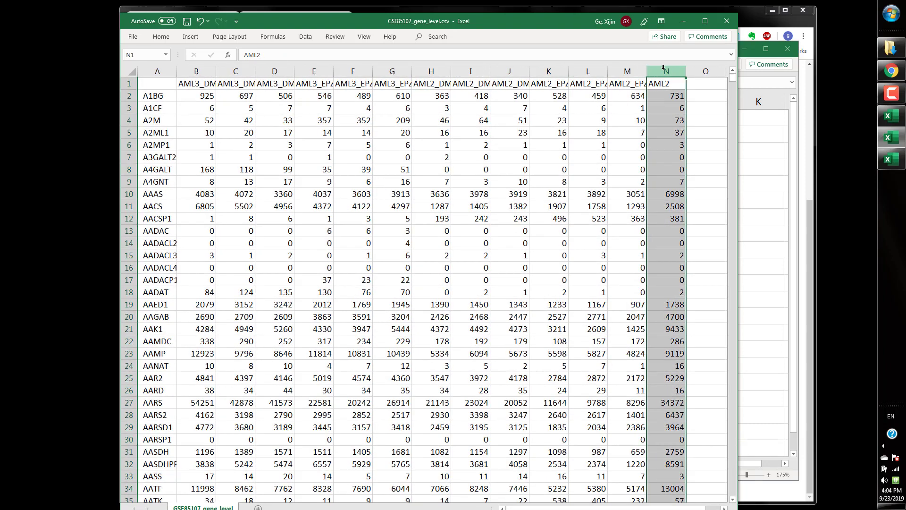
right_click(667, 71)
click(517, 198)
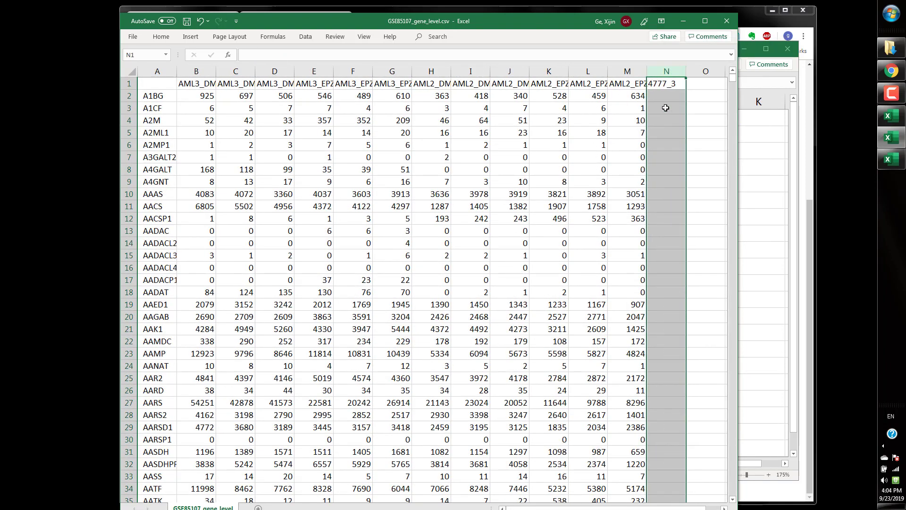
key(Delete)
click(607, 116)
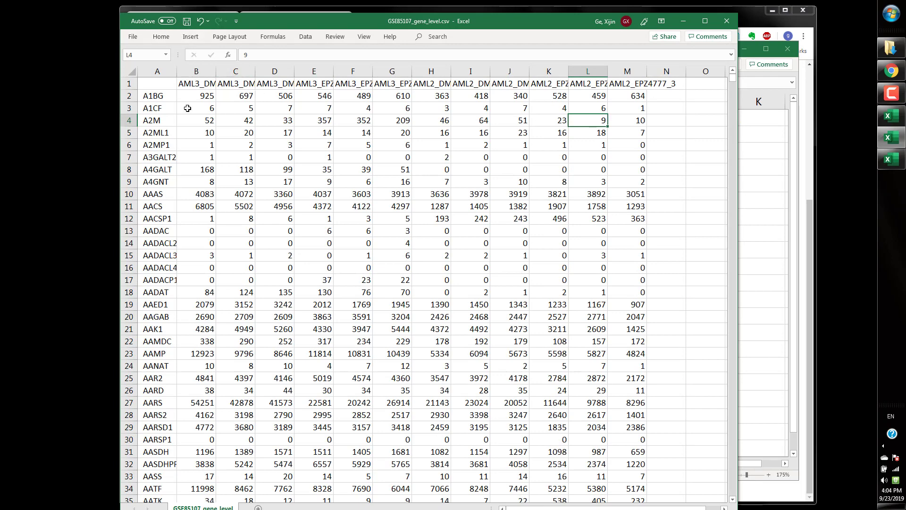
Save and close GSE85107_gene_level.csv.
click(193, 131)
click(187, 21)
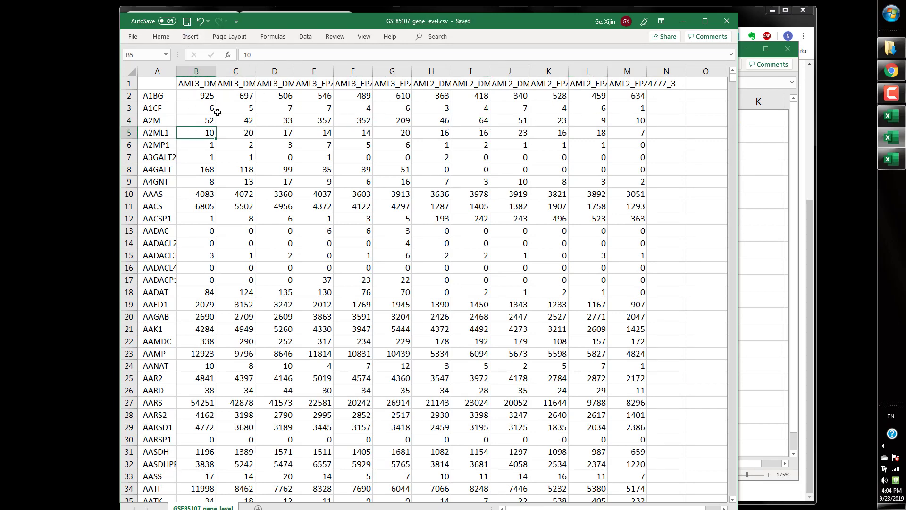
click(727, 21)
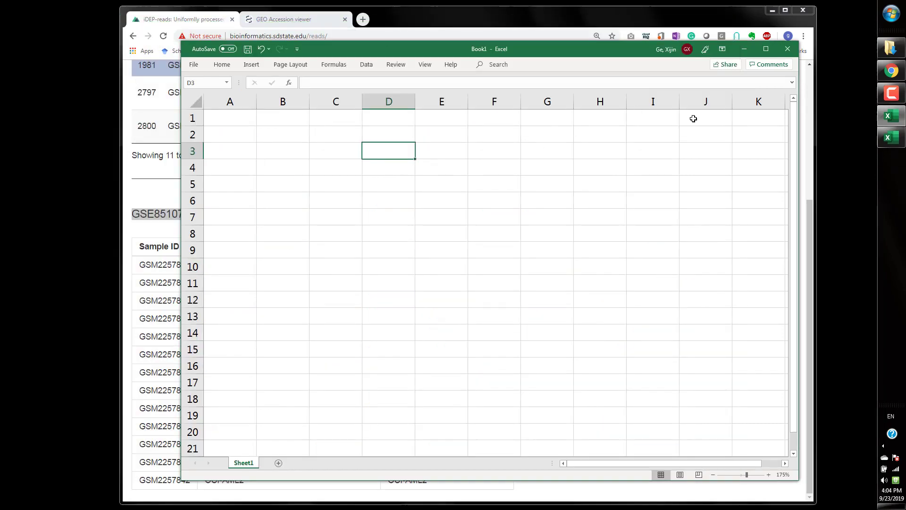
In Book2, delete row 14 holding the unlabelled OCI-AML2 sample.
click(744, 49)
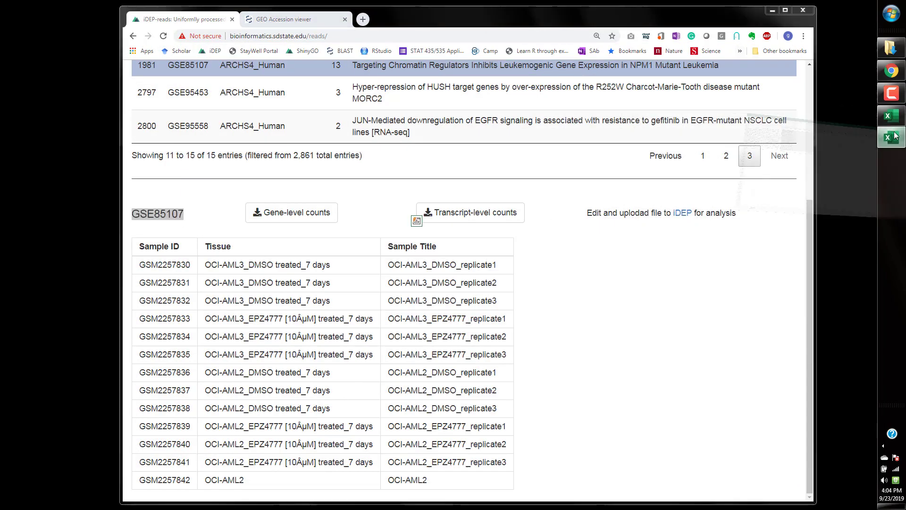
click(892, 140)
click(334, 313)
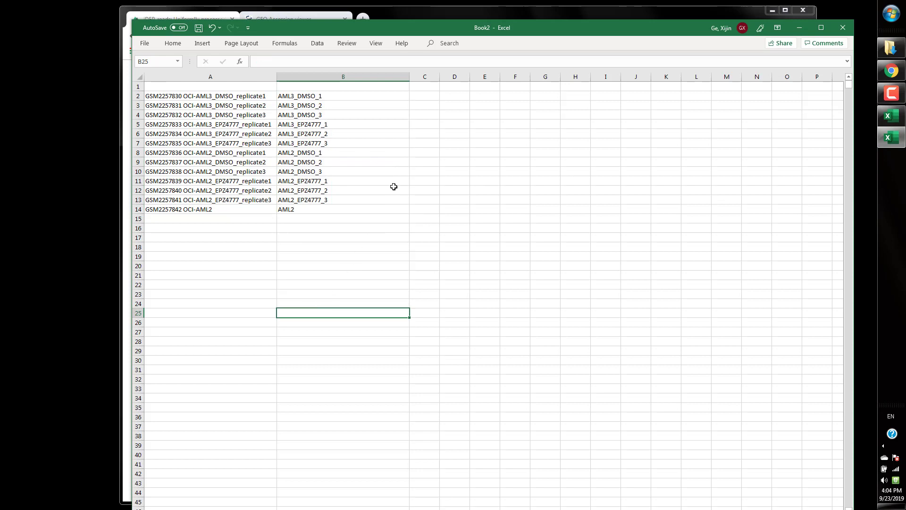
click(138, 210)
right_click(138, 210)
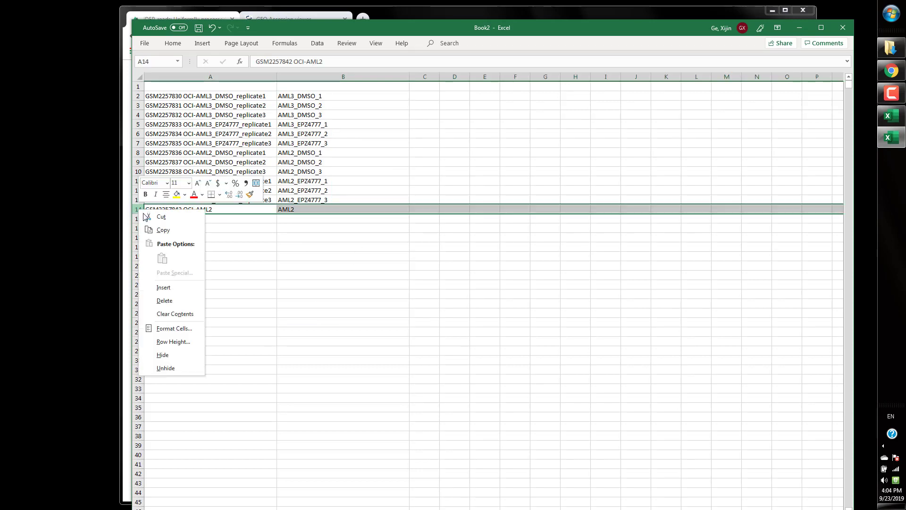
click(165, 305)
click(377, 297)
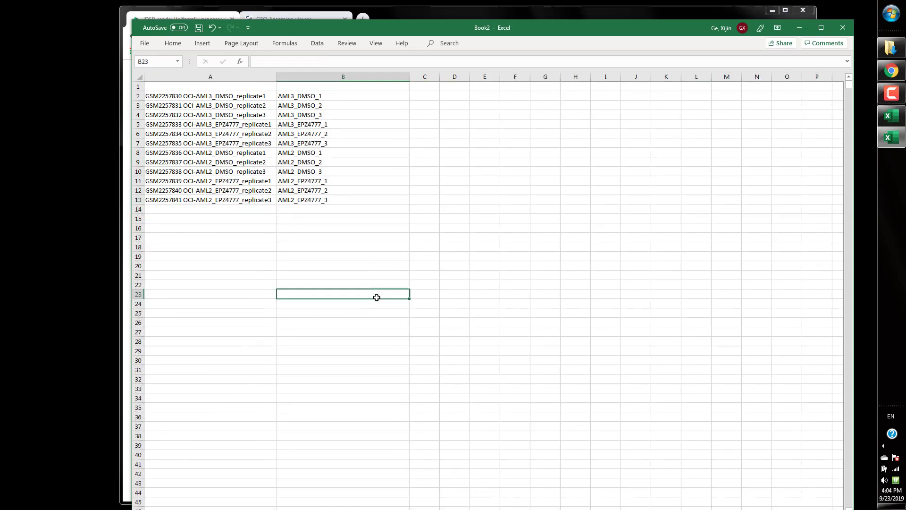
Delete the GSM ID column A and autofit the remaining names column.
click(212, 77)
right_click(214, 77)
click(249, 167)
click(555, 206)
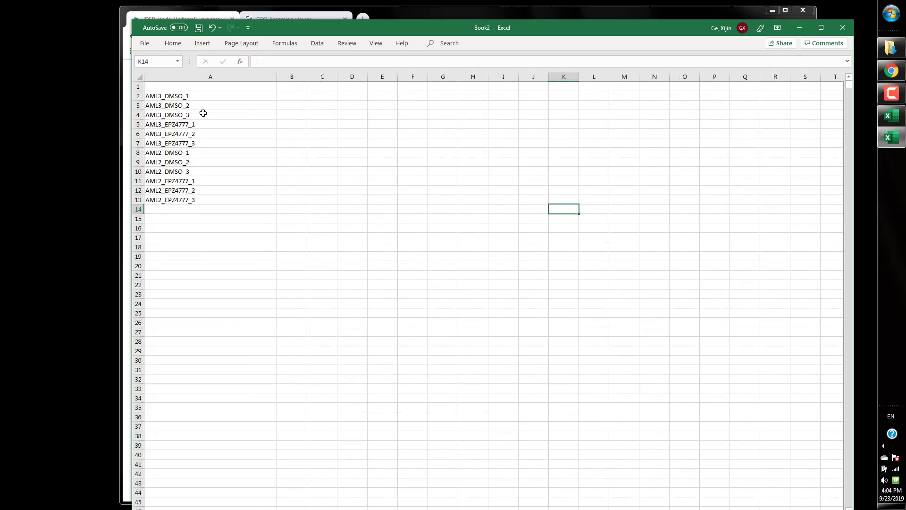
double_click(277, 77)
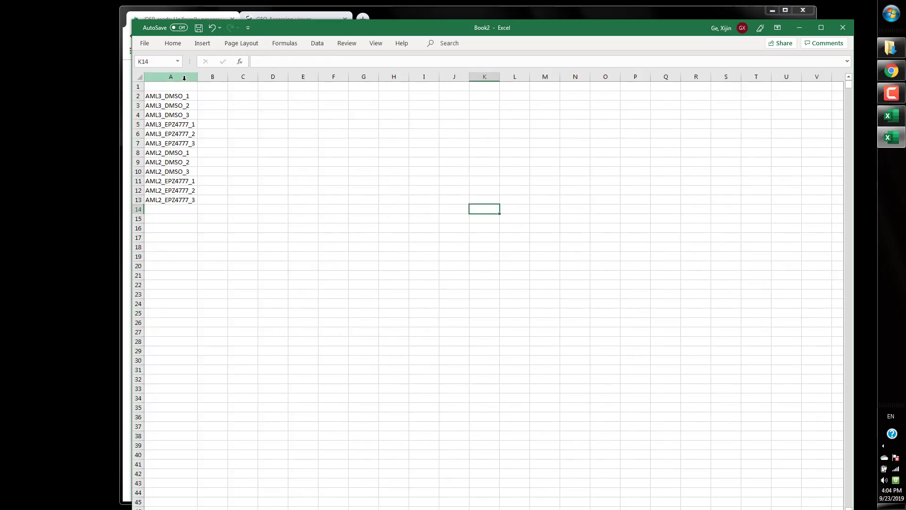
Copy the short sample names from column A into column B and autofit it.
click(183, 77)
right_click(181, 73)
click(203, 95)
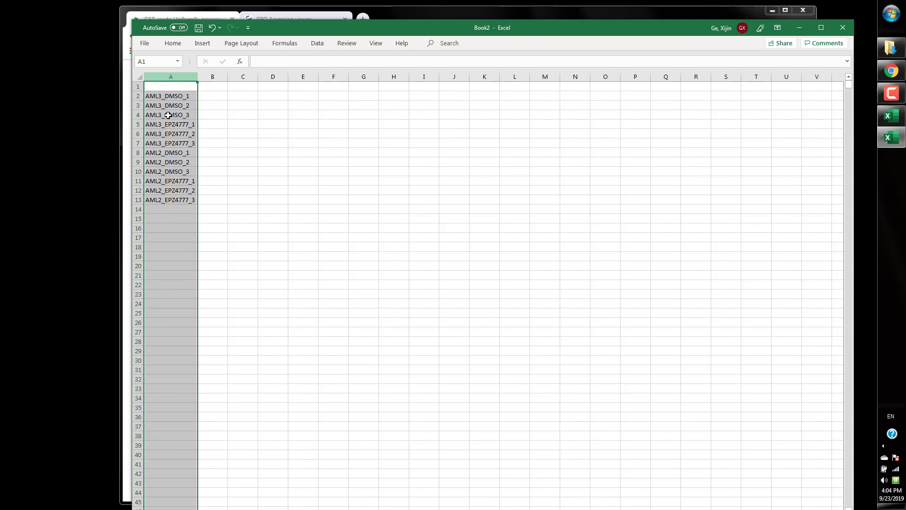
click(176, 115)
click(214, 77)
right_click(214, 75)
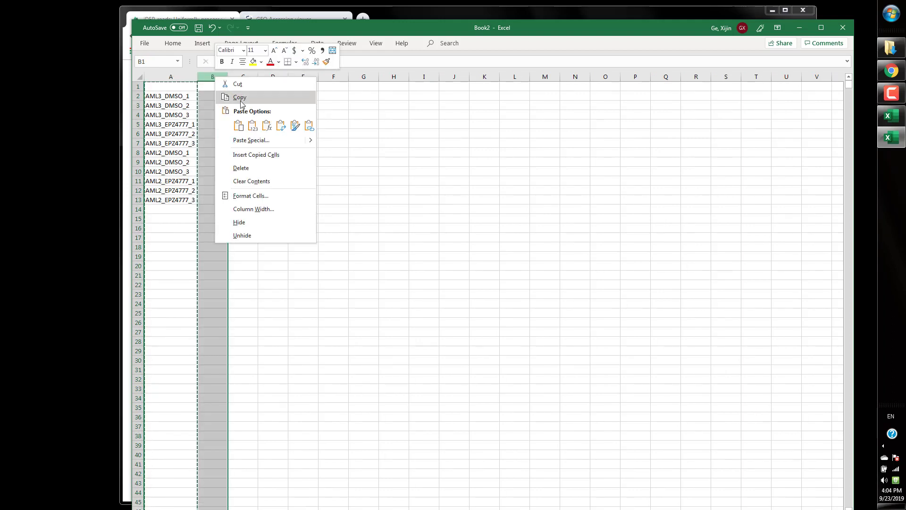
click(239, 125)
click(186, 200)
double_click(228, 73)
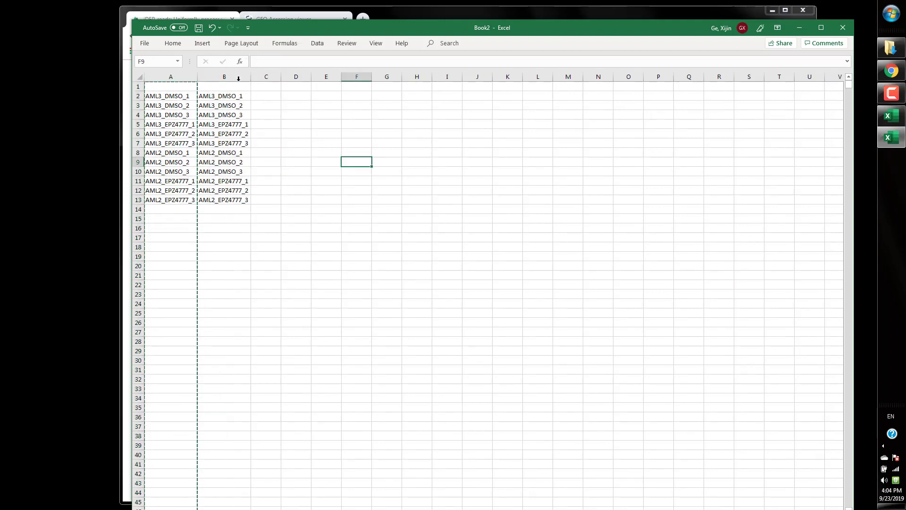
click(225, 76)
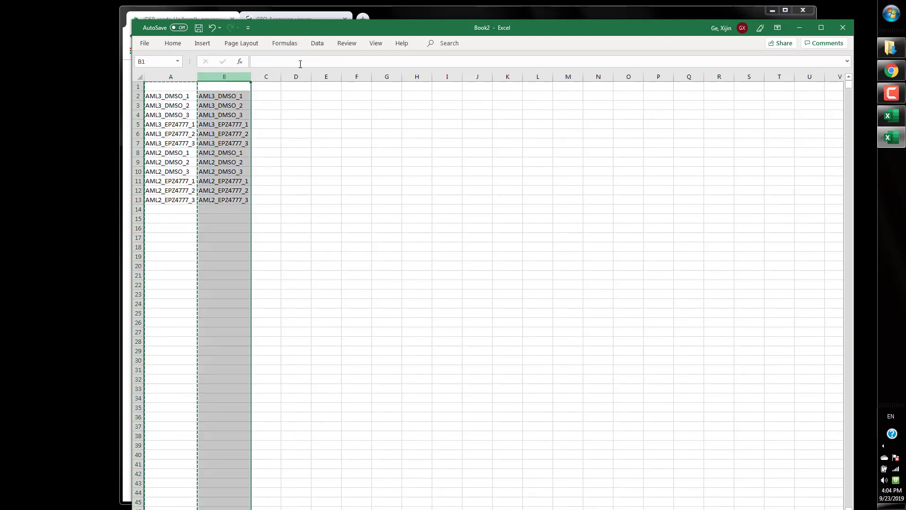
click(319, 47)
right_click(890, 308)
right_click(885, 449)
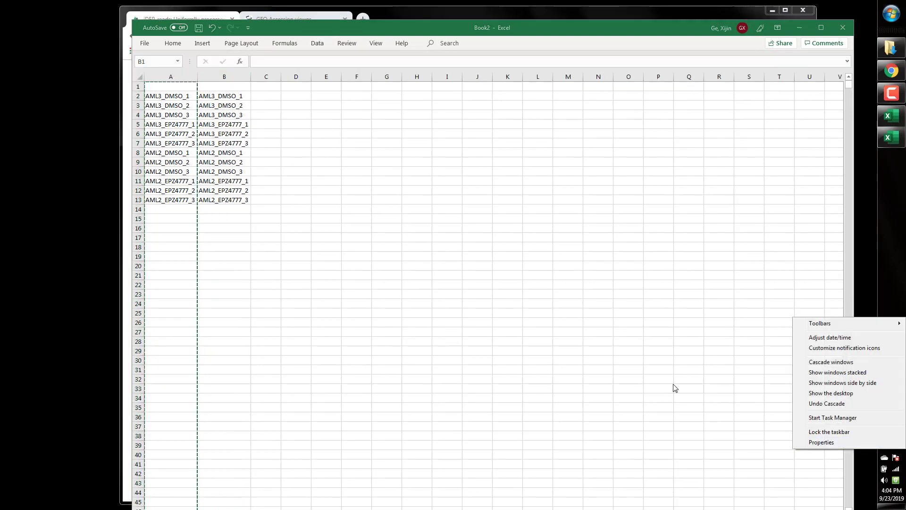
Split column B's sample names into separate columns at the '_' delimiter with Text to Columns.
click(320, 44)
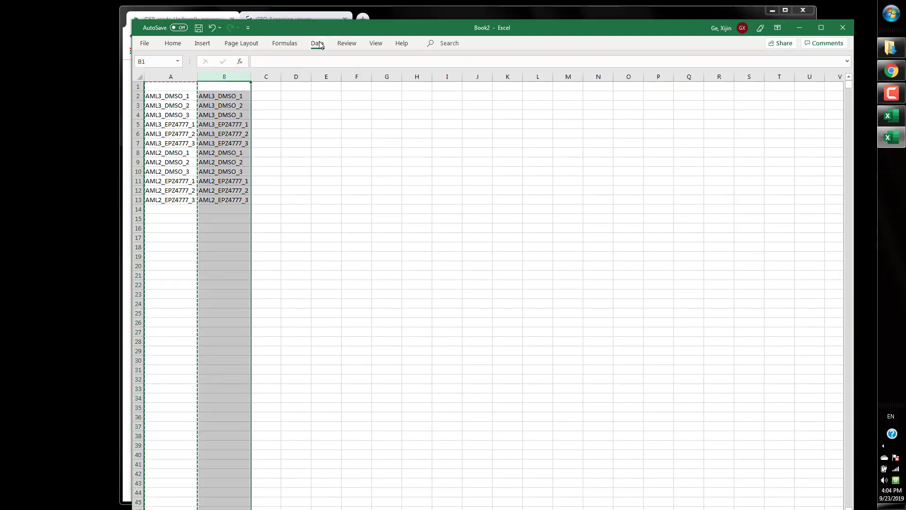
click(319, 43)
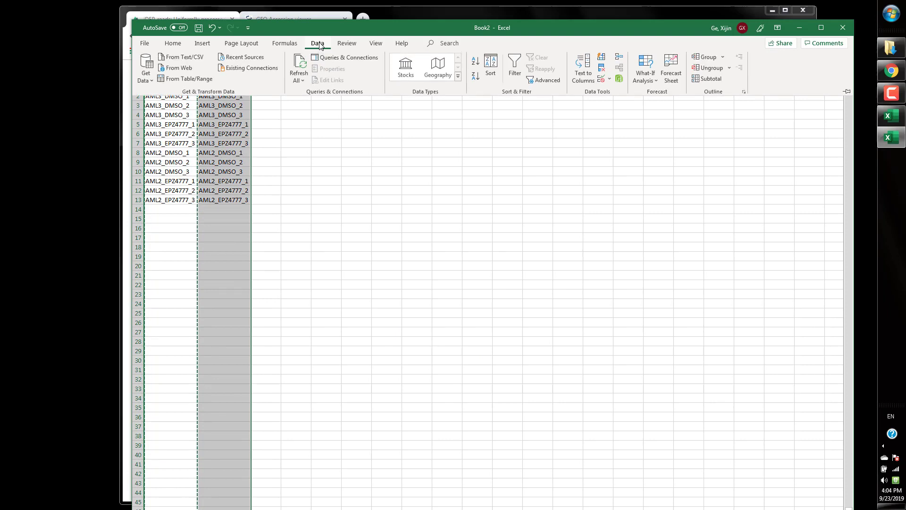
click(585, 83)
click(527, 240)
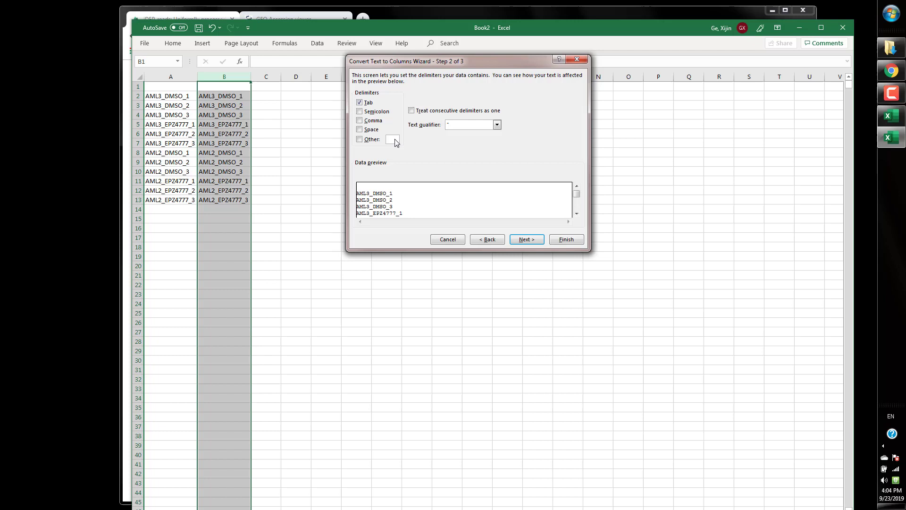
text(_)
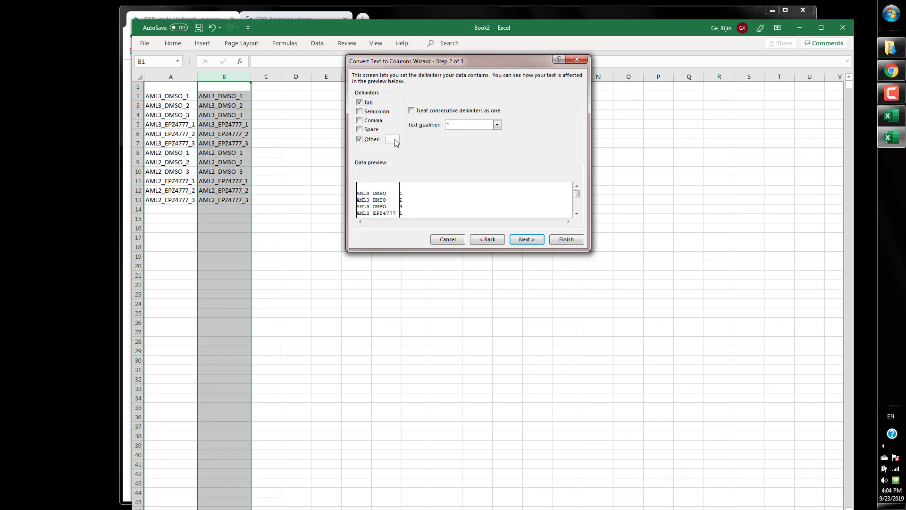
click(567, 239)
click(477, 313)
Delete the replicate-number column D and add headers LINE in B1 and Treatment in C1.
right_click(302, 76)
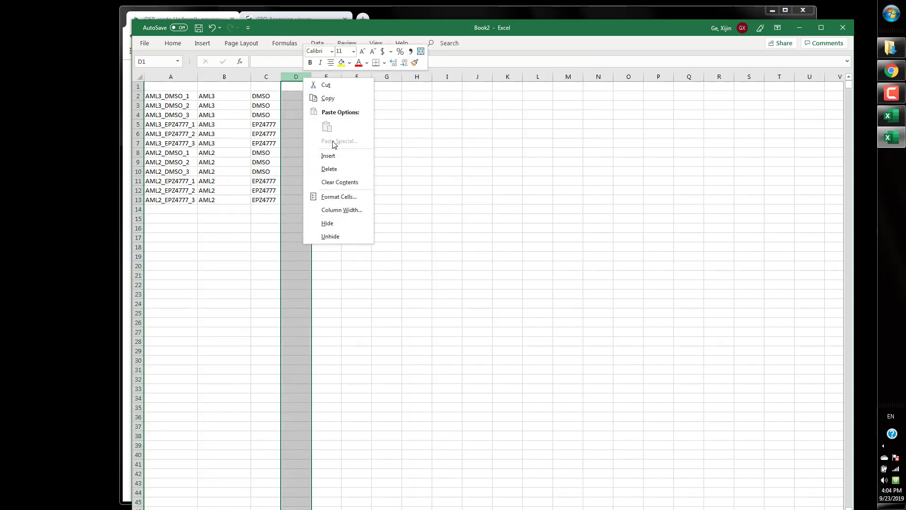
click(339, 169)
click(231, 84)
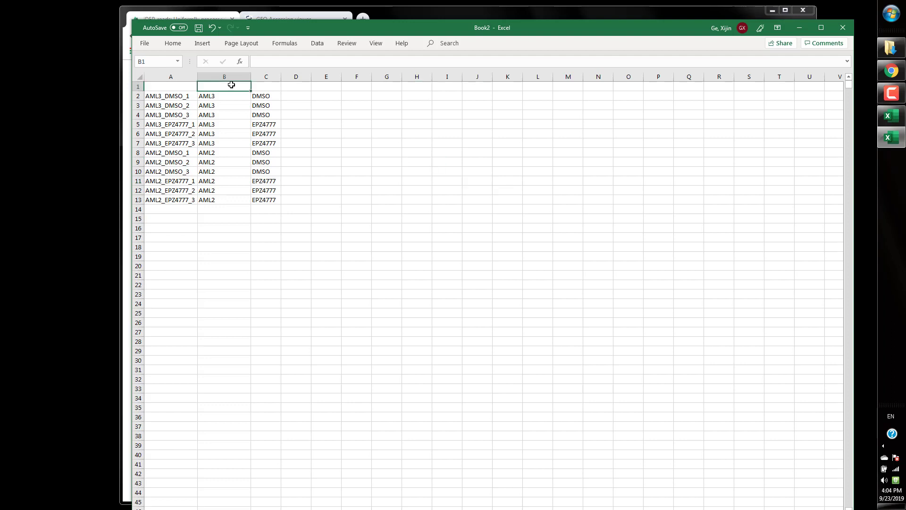
text(LINE)
key(Tab)
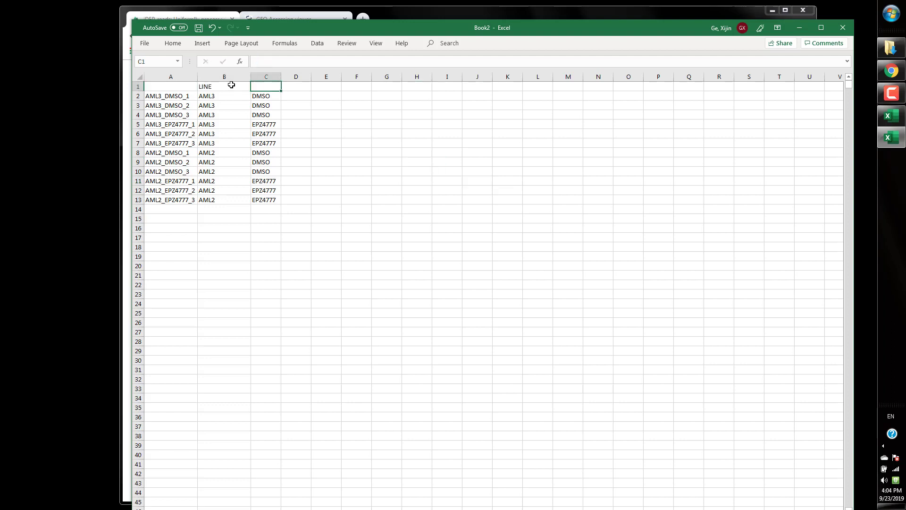
text(Treatment)
Paste A1:C13 transposed at D1, then delete the original columns A through C.
drag(275, 201, 152, 92)
right_click(154, 91)
click(179, 113)
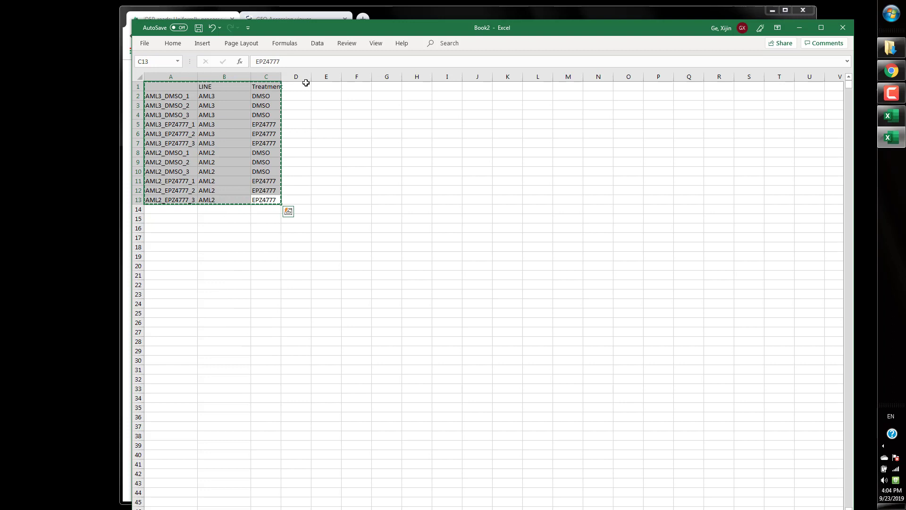
right_click(306, 84)
click(373, 132)
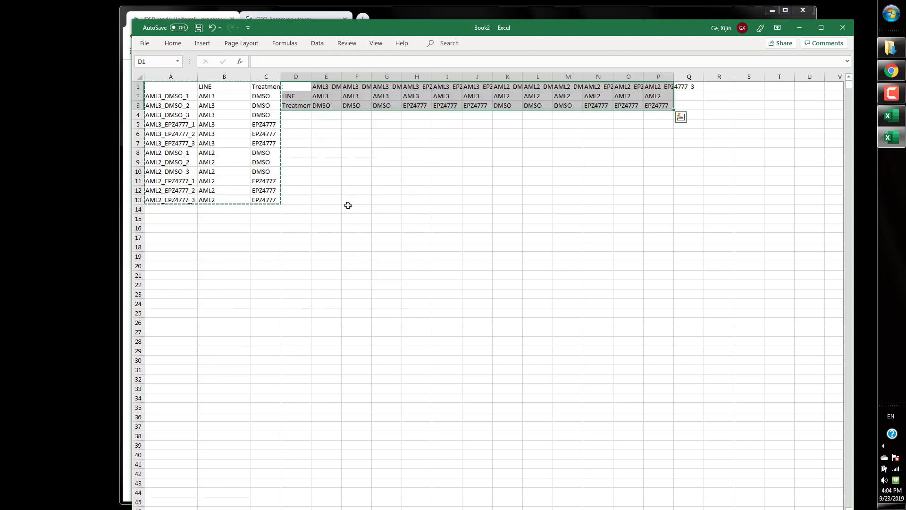
click(326, 266)
drag(271, 74, 160, 78)
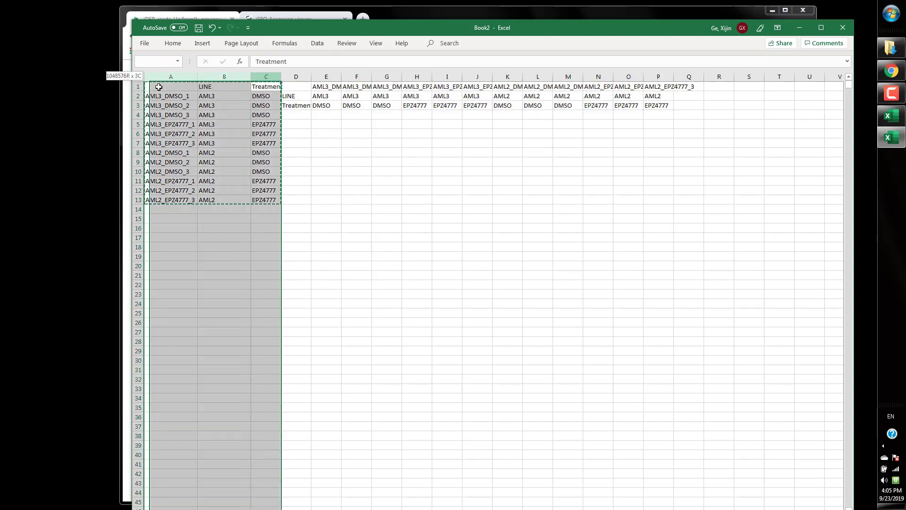
right_click(179, 104)
click(207, 200)
click(364, 181)
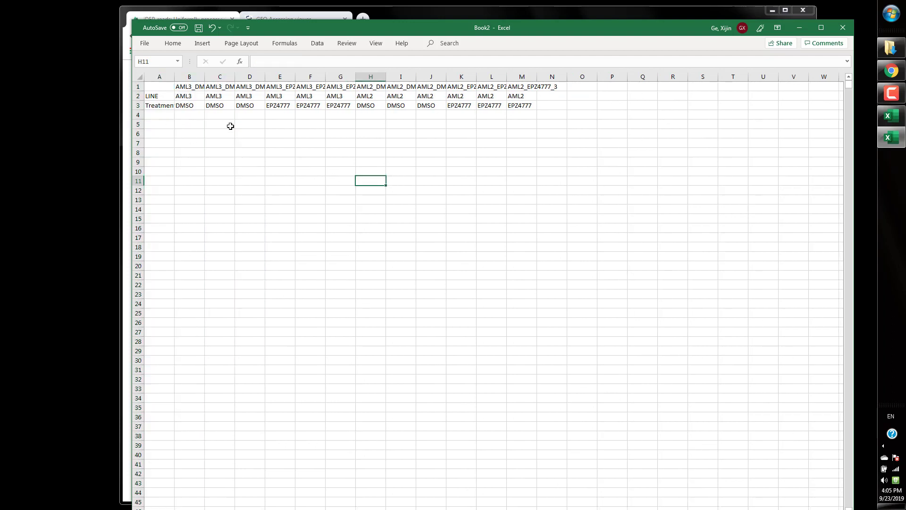
Save the design sheet as design.csv (CSV Comma delimited) in Downloads, then close the workbook.
click(199, 28)
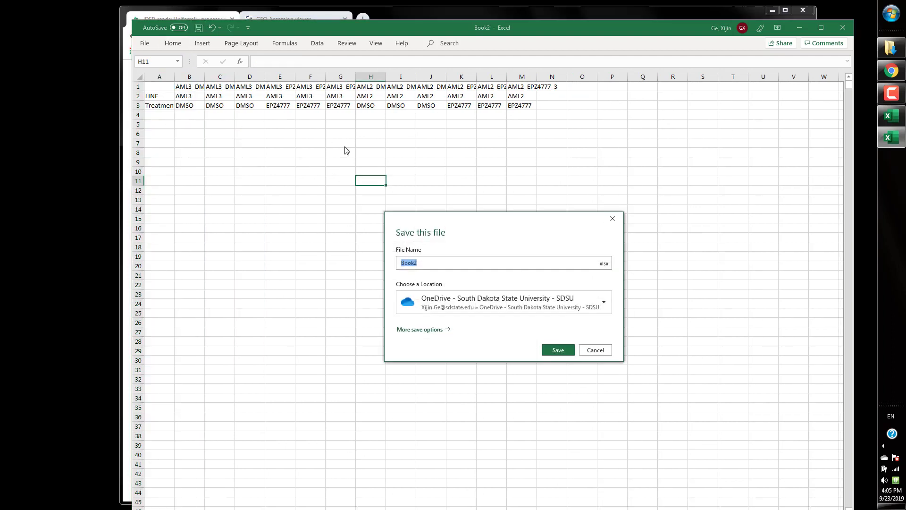
text(design)
click(426, 330)
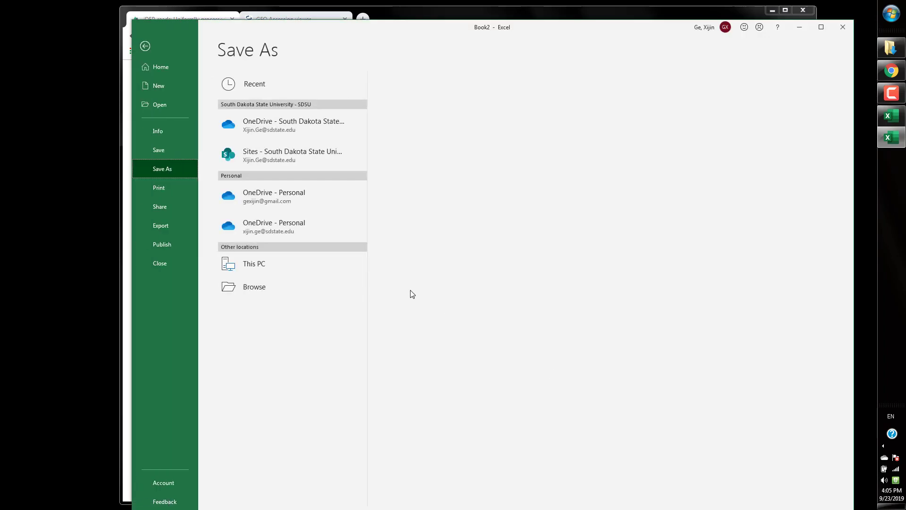
click(430, 122)
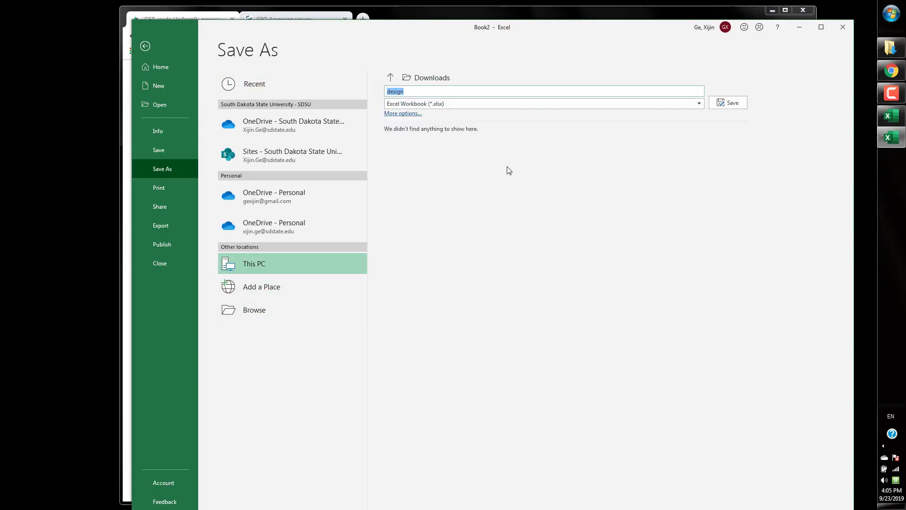
click(438, 103)
click(457, 249)
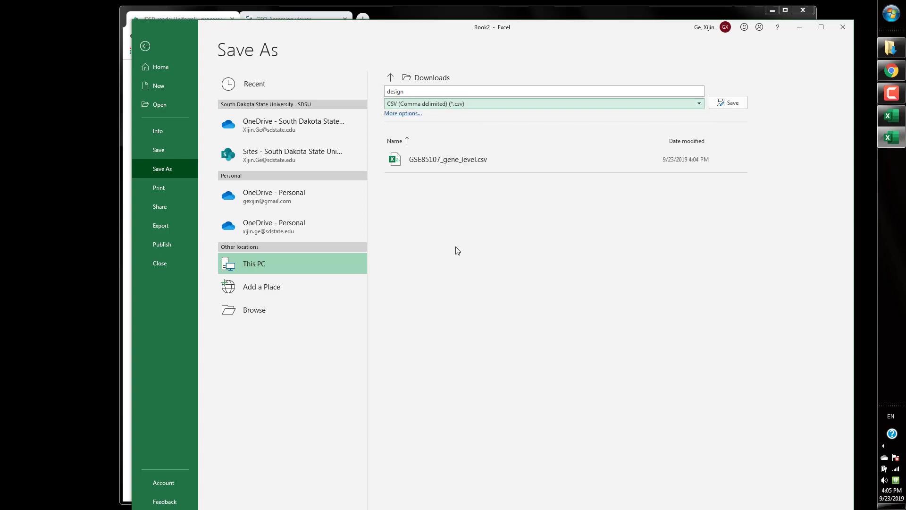
click(722, 104)
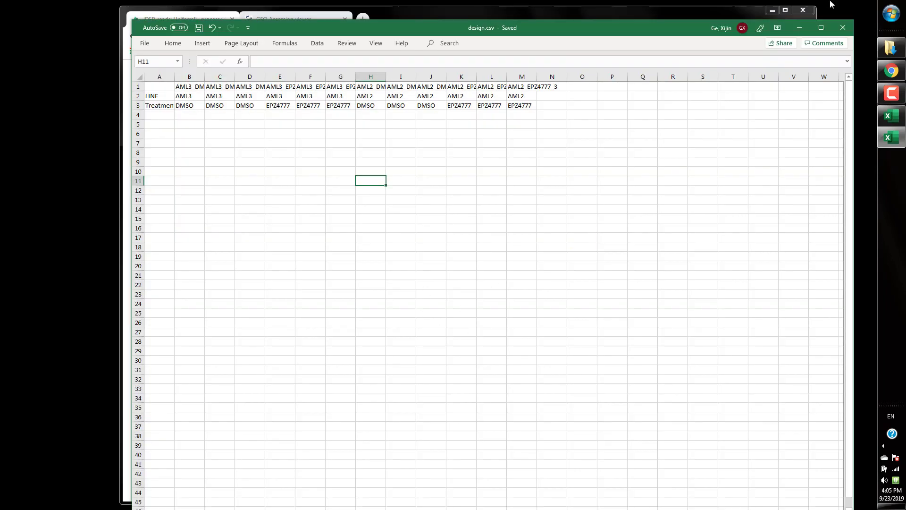
click(843, 29)
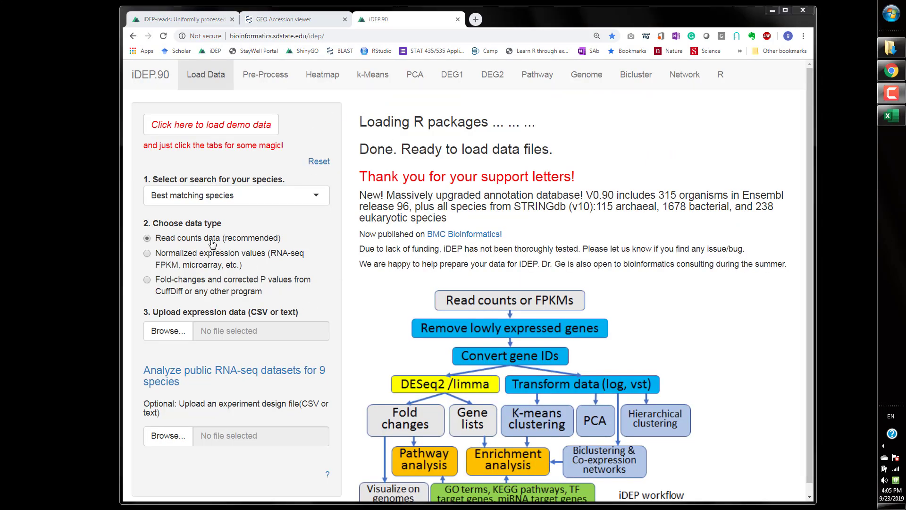
Upload GSE85107_gene_level.csv as expression data and design.csv as the design, then review the loaded tables.
click(170, 333)
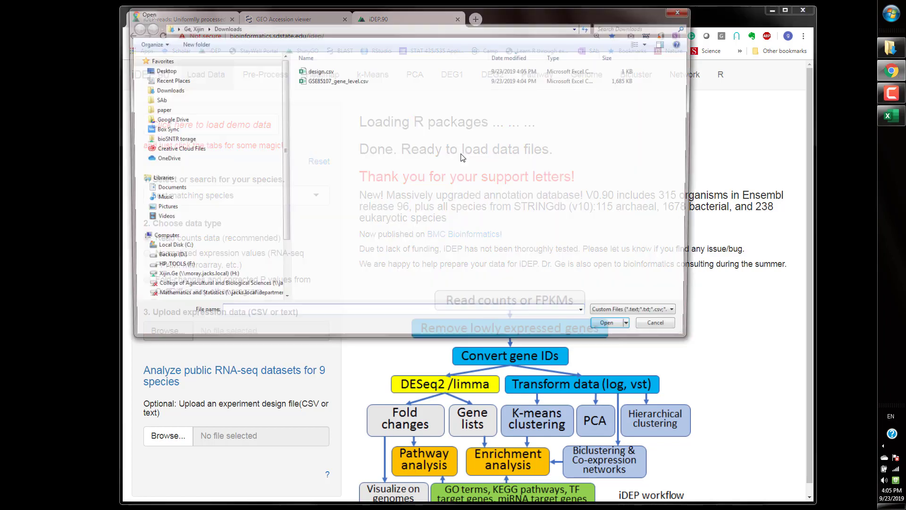
double_click(350, 81)
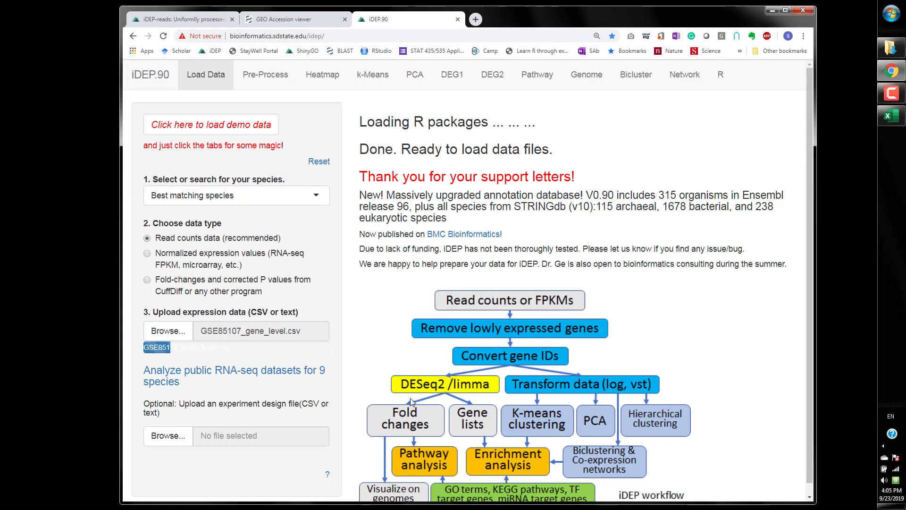
click(168, 435)
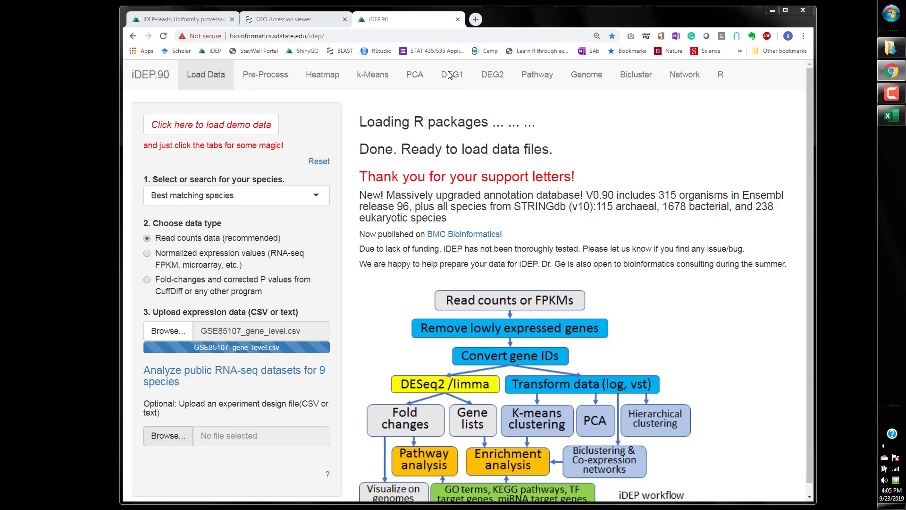
double_click(321, 71)
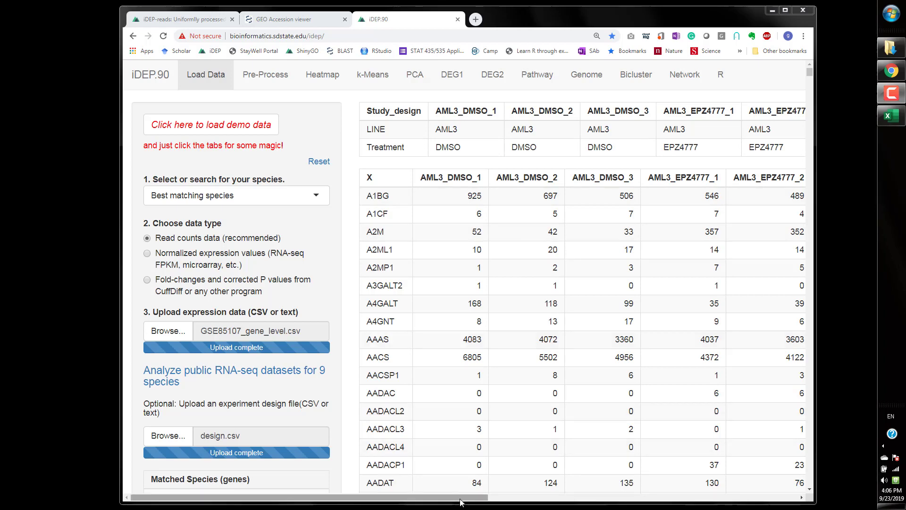
drag(460, 502, 618, 499)
scroll(617, 496, right, 5)
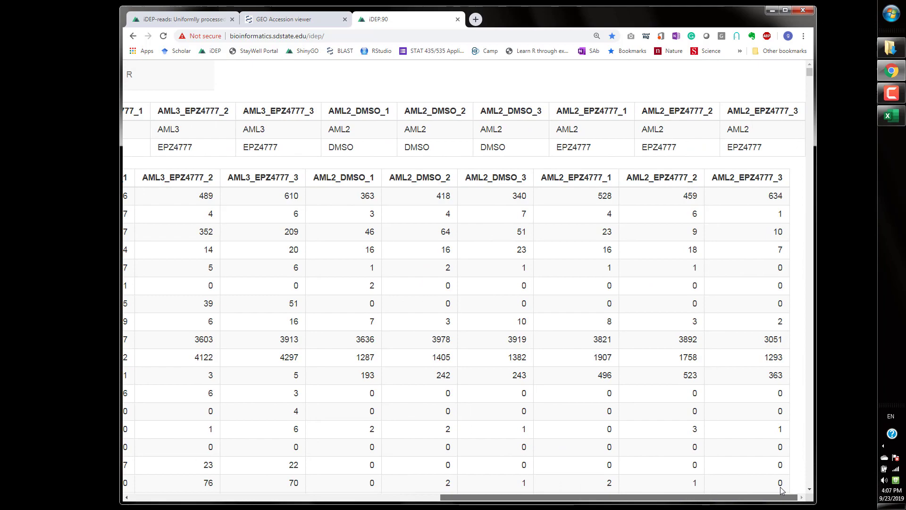
scroll(616, 488, left, 10)
scroll(475, 324, down, 5)
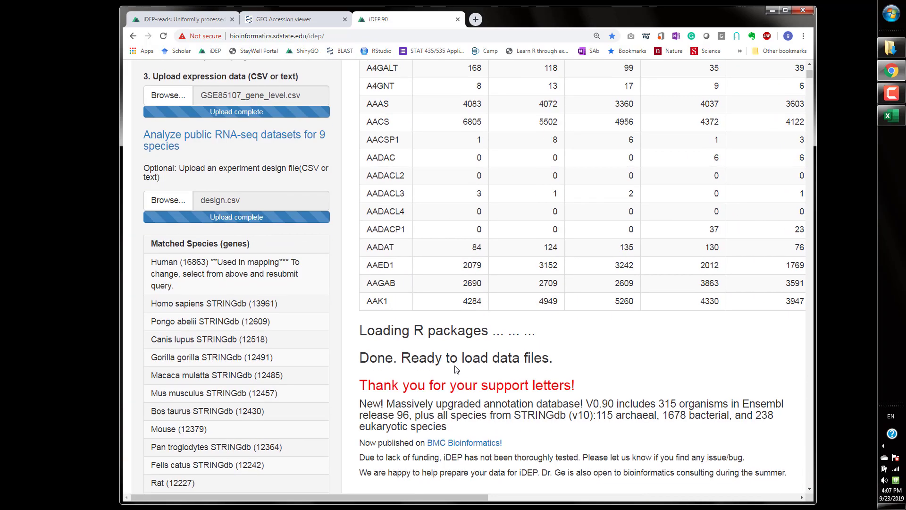
scroll(472, 311, up, 6)
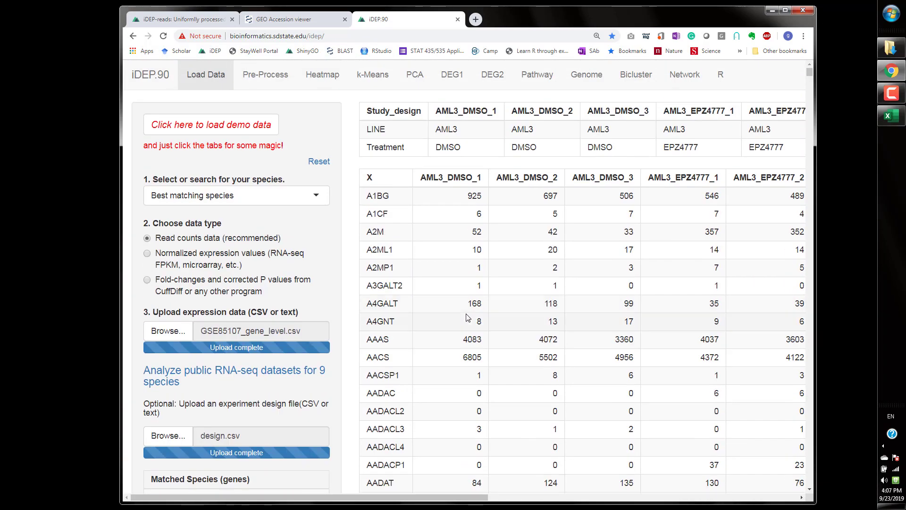
Open DEG1 to see DESeq2 up/down counts, e.g. AML3_EPZ4777 vs AML3_DMSO: 1038 up, 485 down.
click(452, 75)
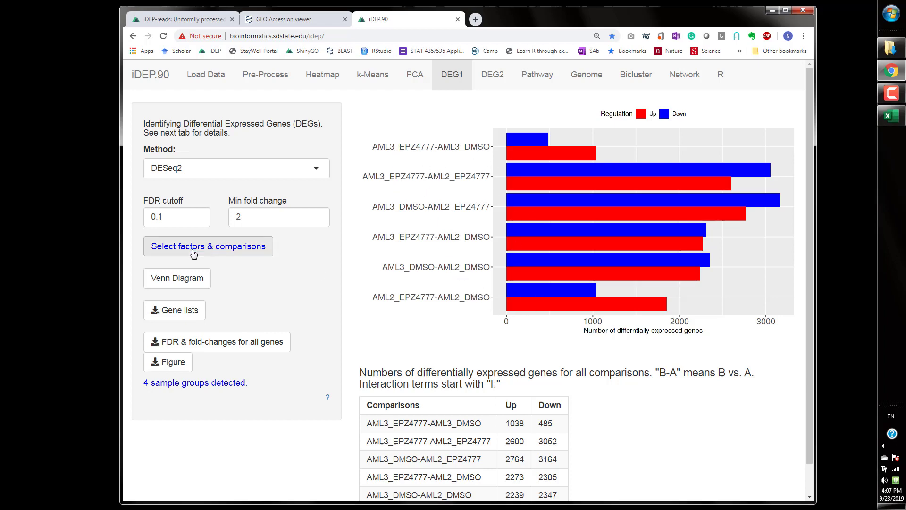
Add Treatment and the LINE:Treatment interaction term to the DESeq2 model alongside LINE.
click(273, 251)
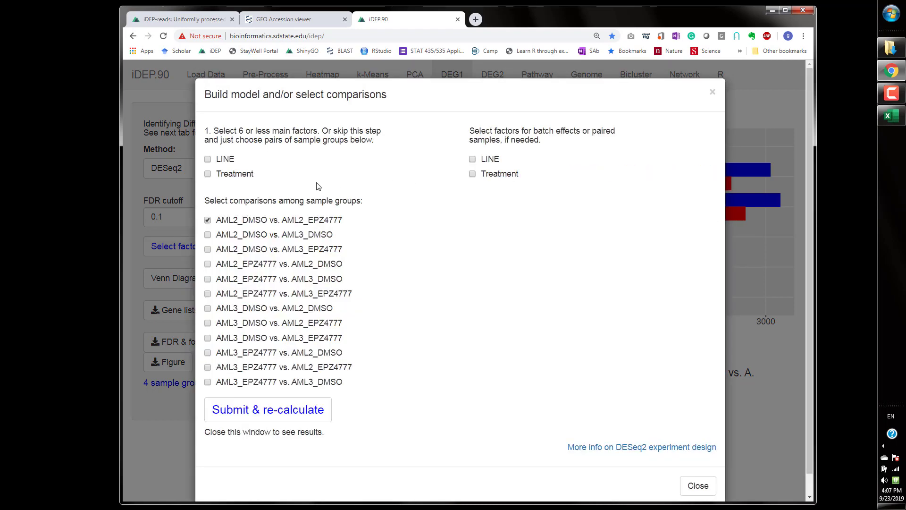
click(208, 174)
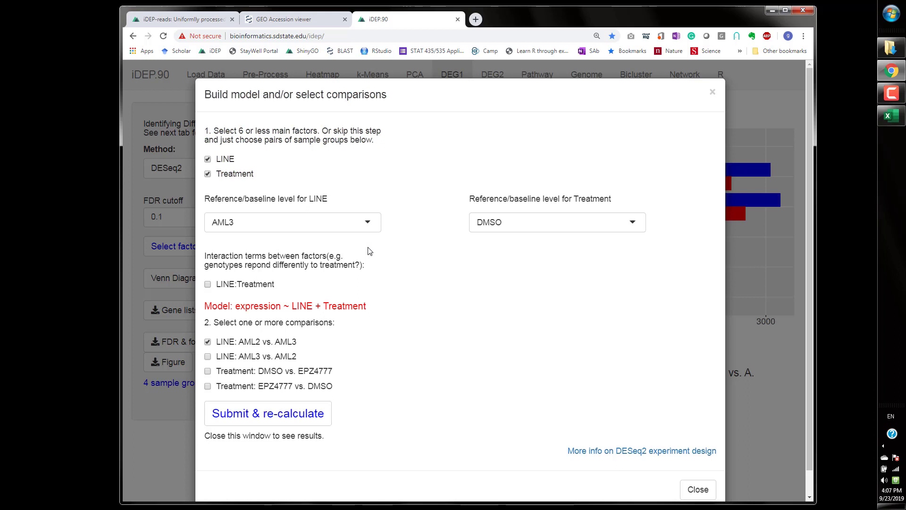
click(208, 288)
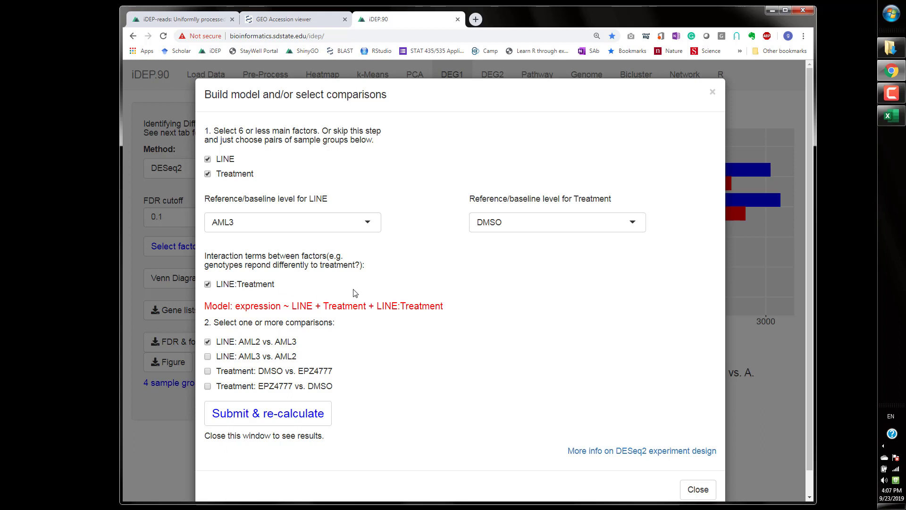
Keep AML3 and DMSO as baselines, add the EPZ4777 vs DMSO comparison, and re-run DESeq2.
click(352, 223)
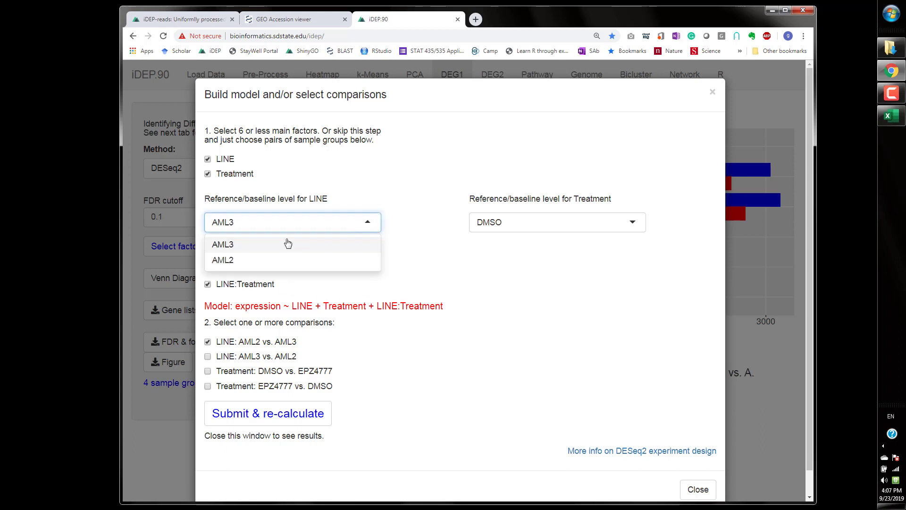
click(276, 246)
click(557, 226)
click(517, 246)
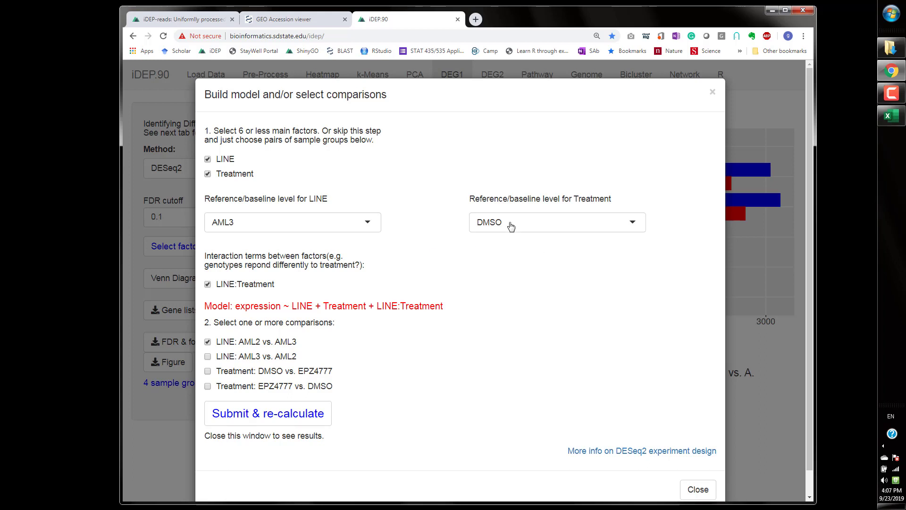
click(297, 222)
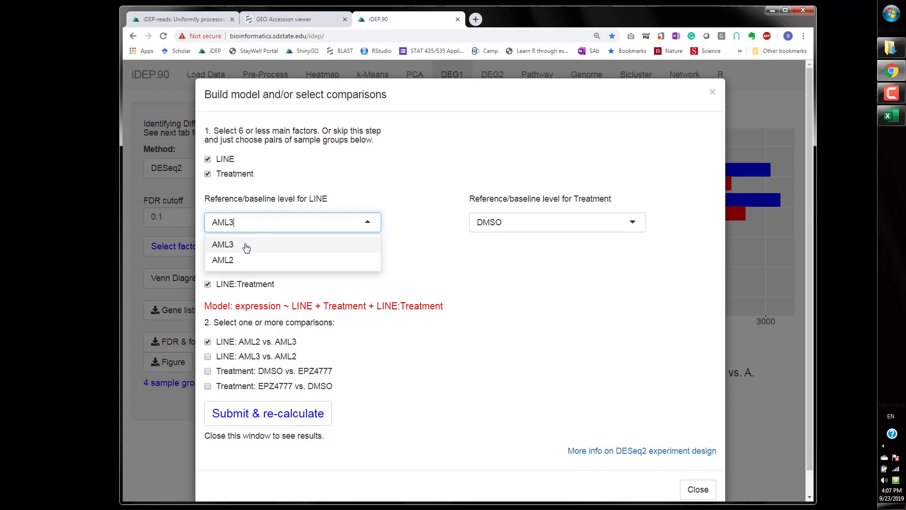
click(239, 247)
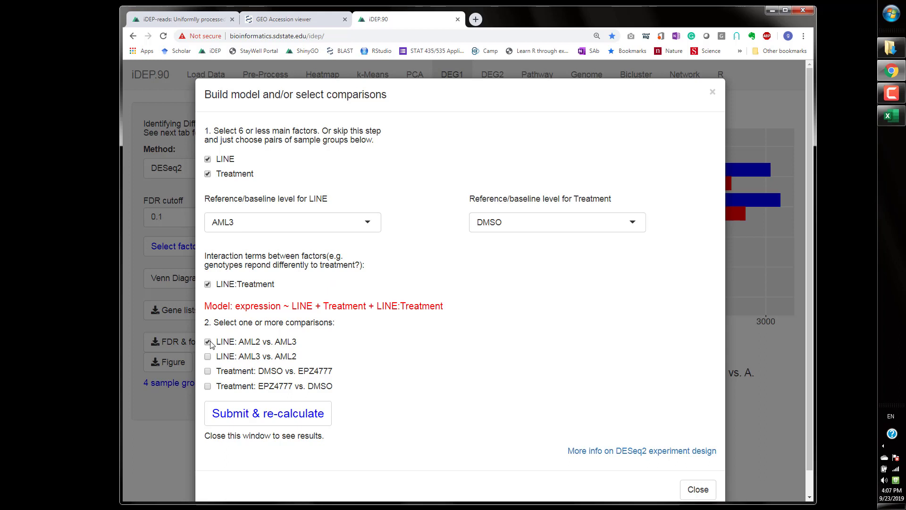
click(208, 386)
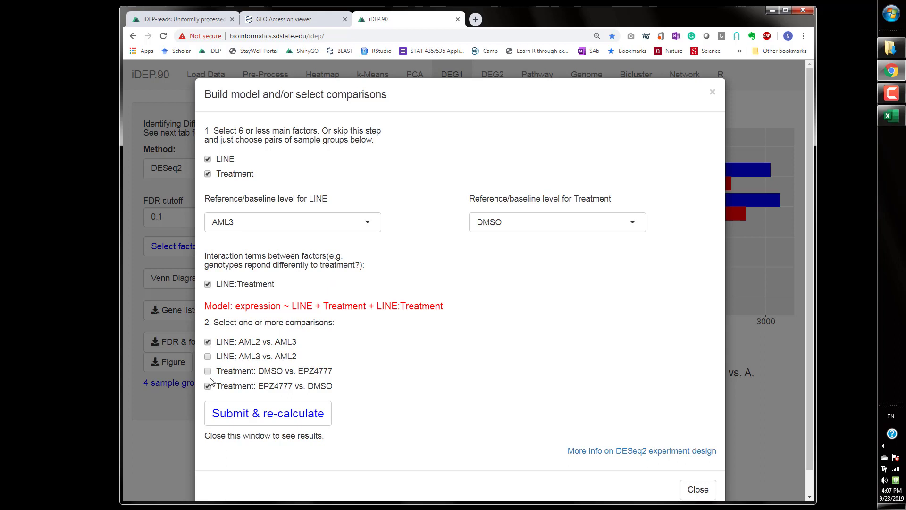
click(289, 413)
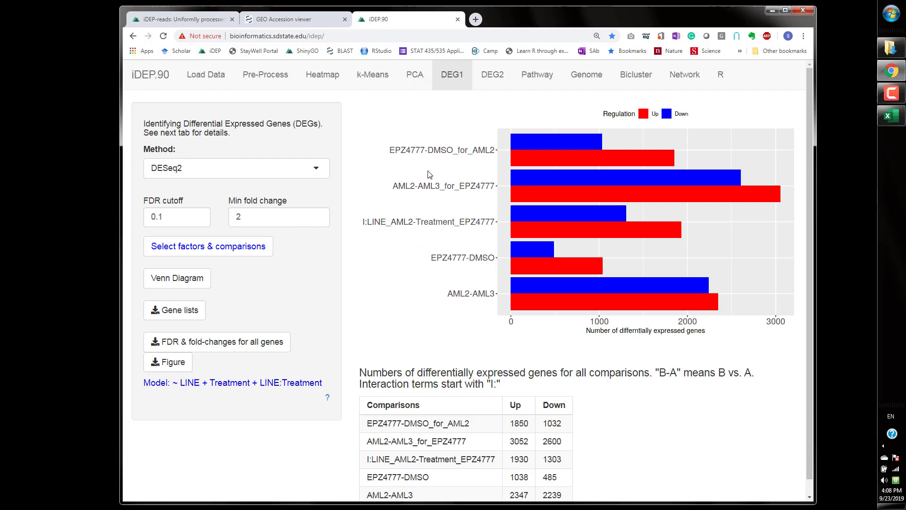
View the DEG2 results for AML2 vs AML3: 2347 up, 2239 down, with enriched GO pathways.
click(490, 79)
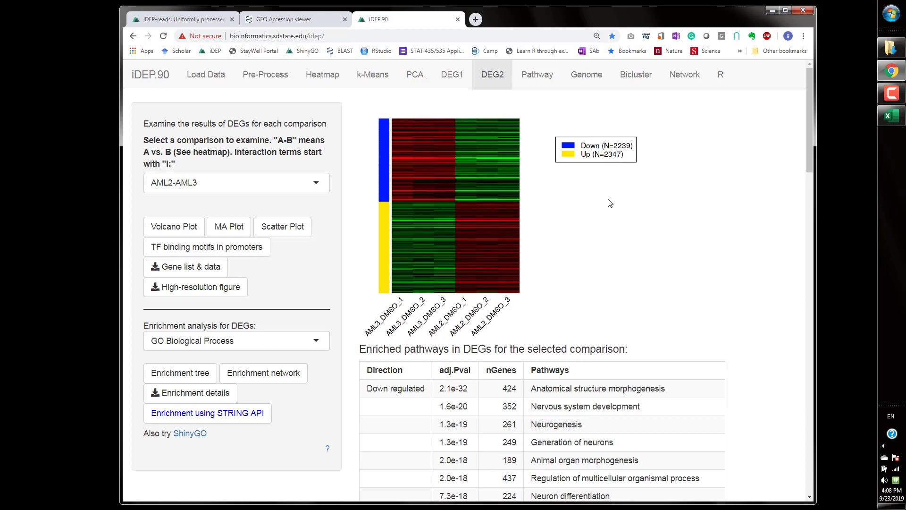
click(452, 76)
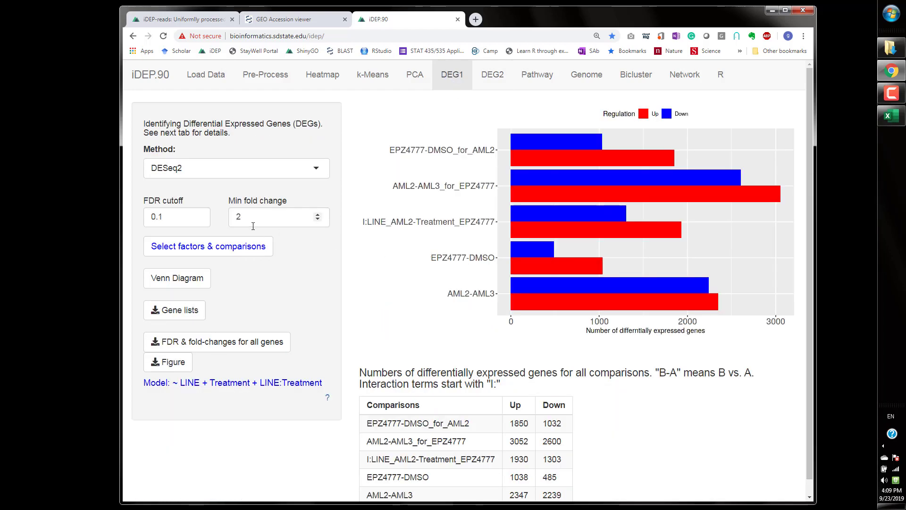
click(490, 78)
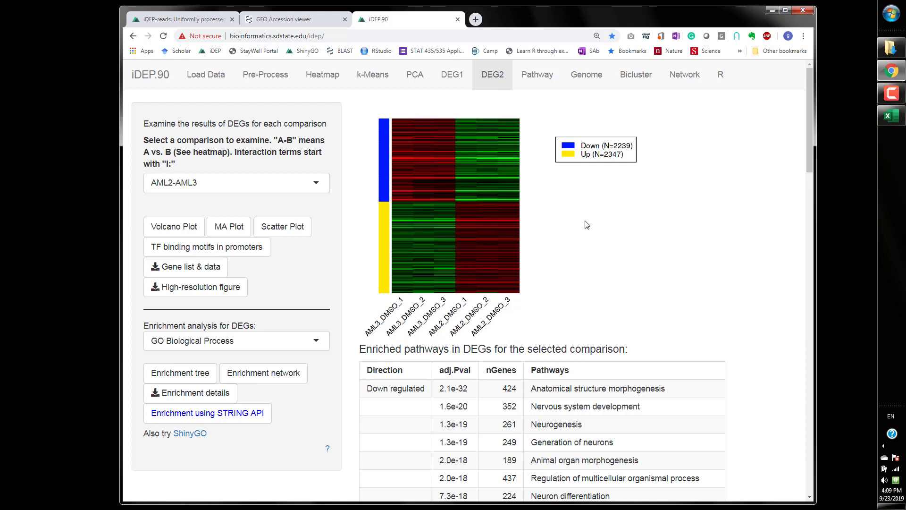
Select the I:LINE_AML2.Treatment_EPZ4777 comparison in DEG2 to show its heatmap and pathways.
click(279, 185)
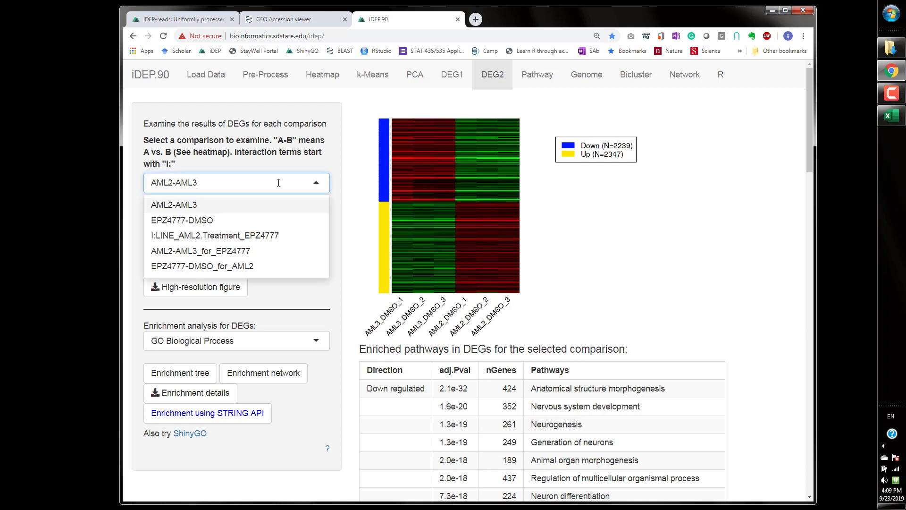
click(203, 236)
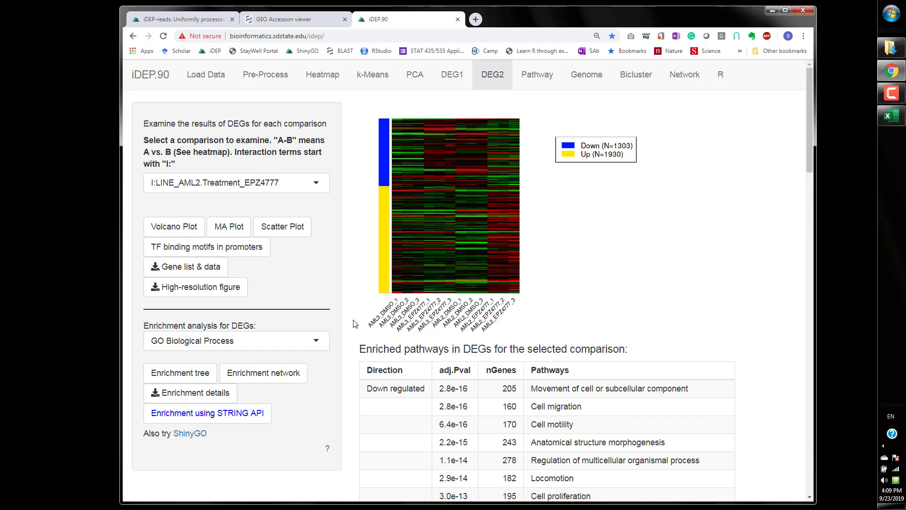
scroll(355, 324, down, 5)
scroll(350, 314, up, 5)
click(261, 346)
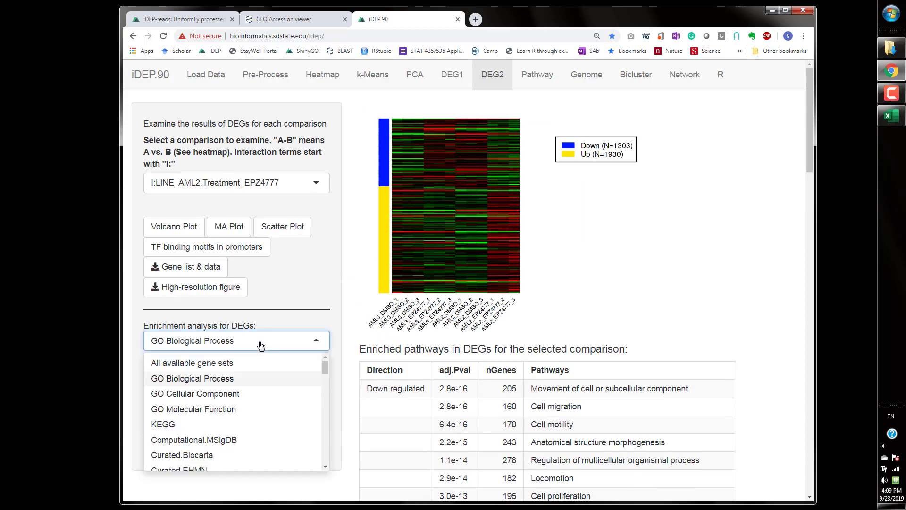
scroll(304, 372, down, 3)
click(356, 323)
scroll(432, 384, down, 3)
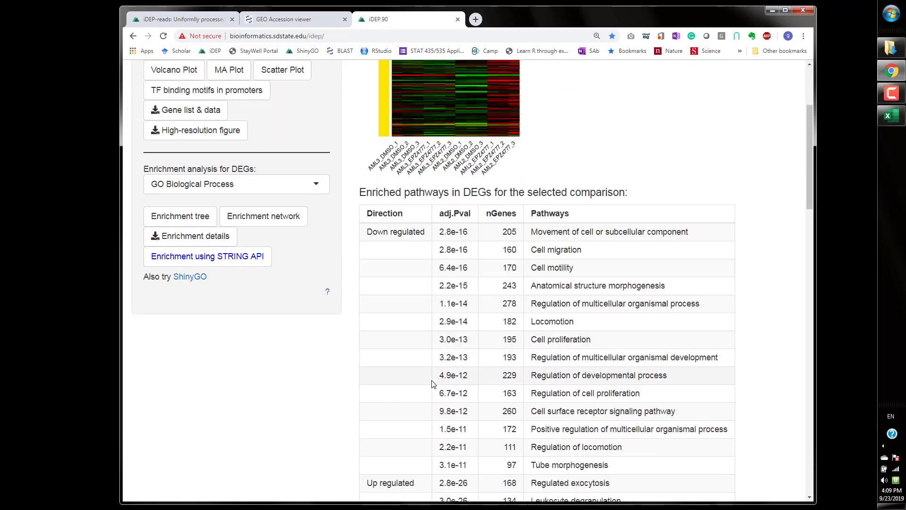
scroll(432, 384, down, 5)
scroll(284, 293, up, 5)
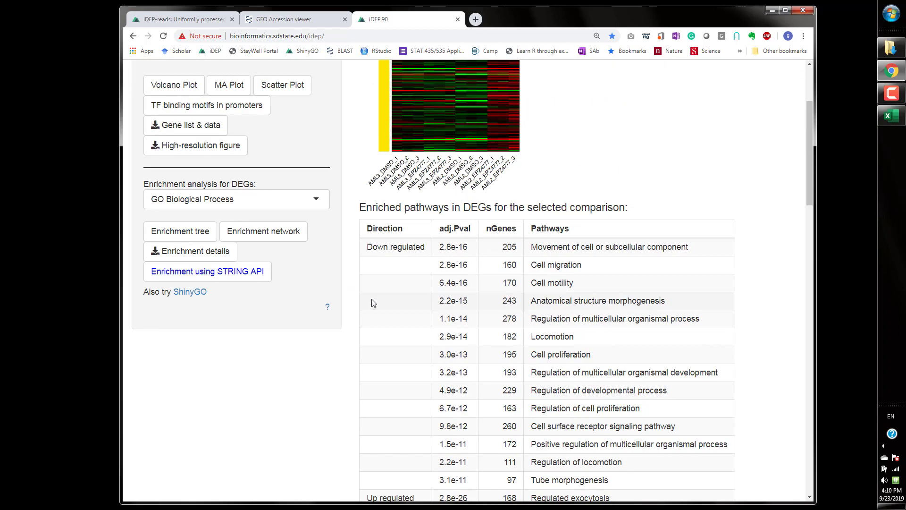
click(311, 206)
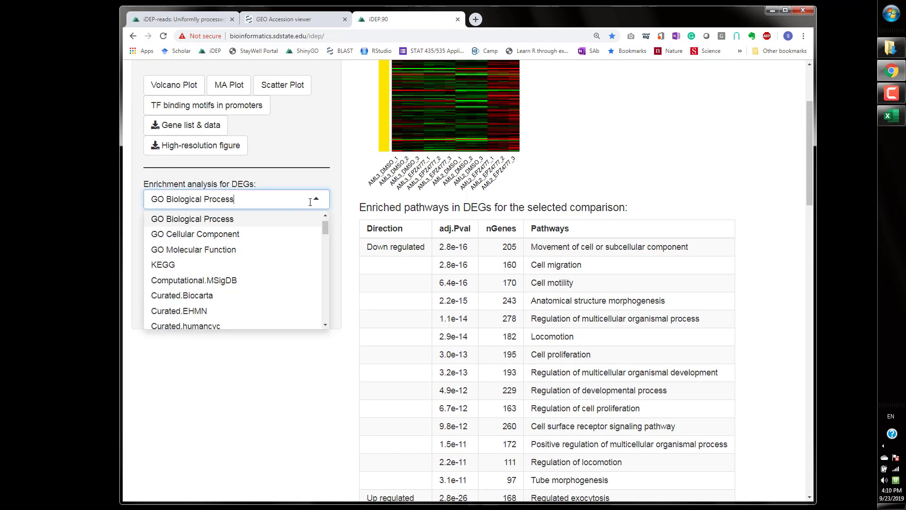
scroll(212, 291, down, 5)
scroll(215, 294, down, 3)
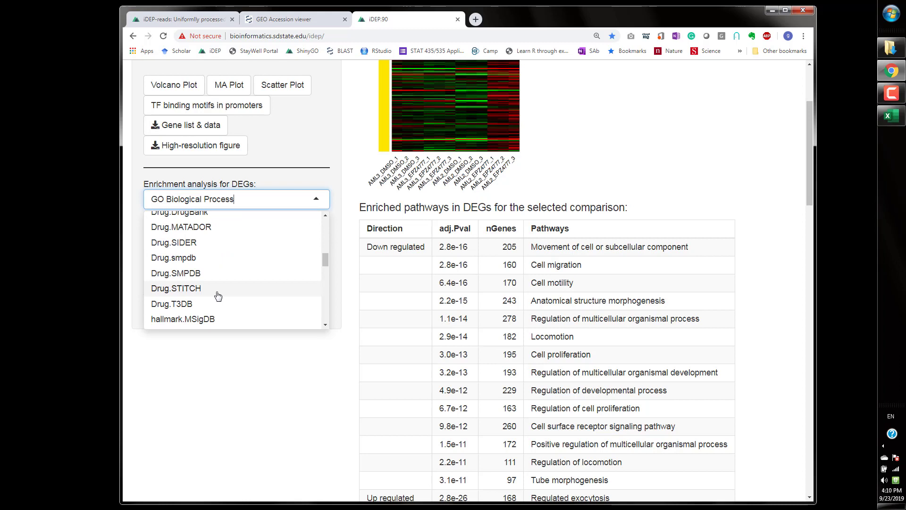
scroll(217, 296, up, 6)
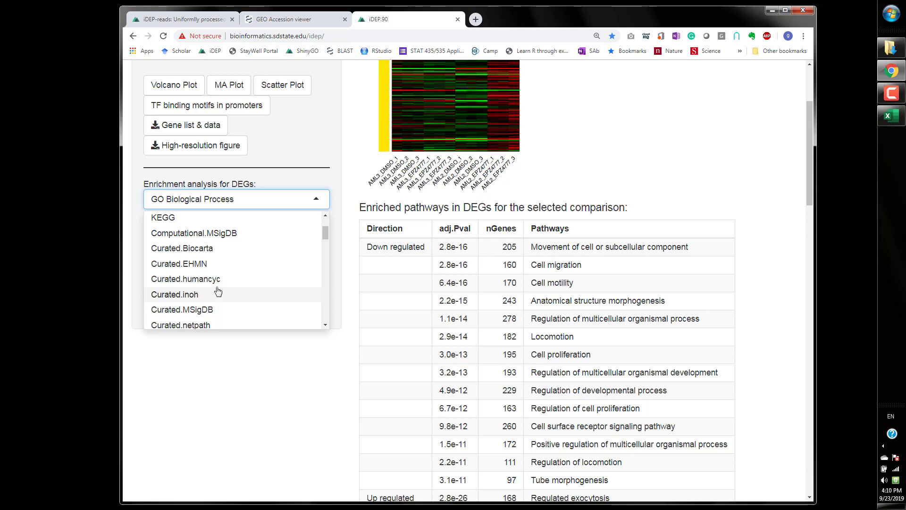
scroll(217, 284, down, 5)
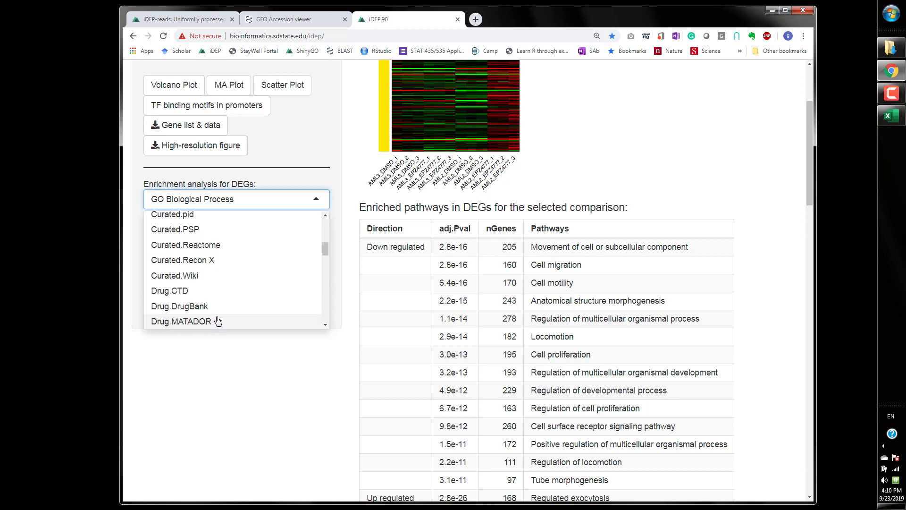
scroll(208, 294, down, 3)
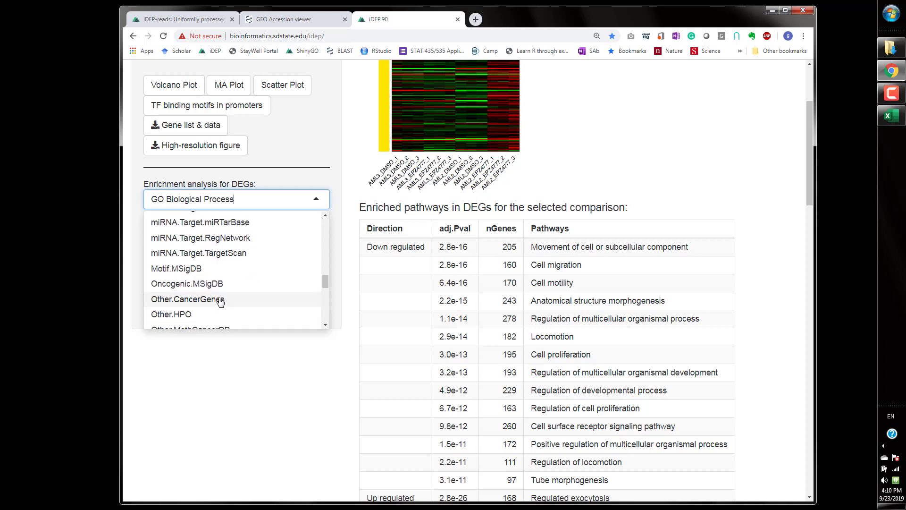
scroll(222, 288, up, 1)
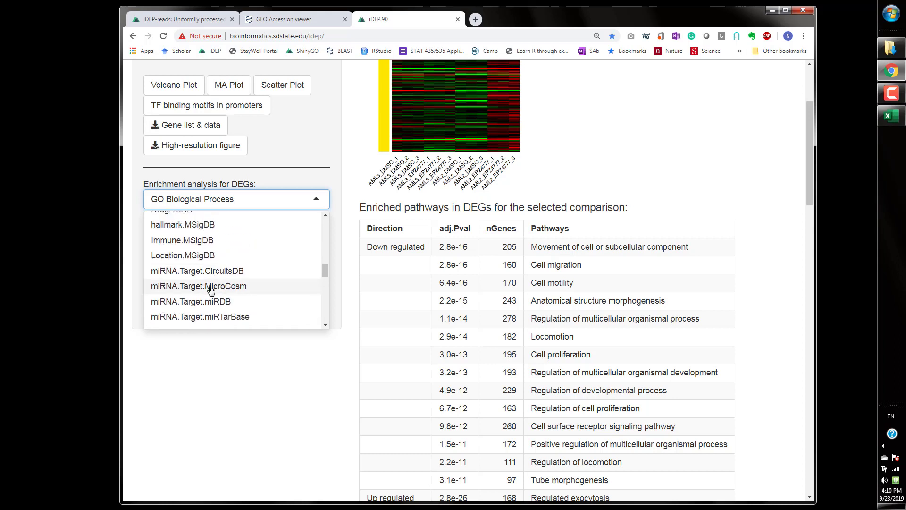
scroll(211, 278, down, 1)
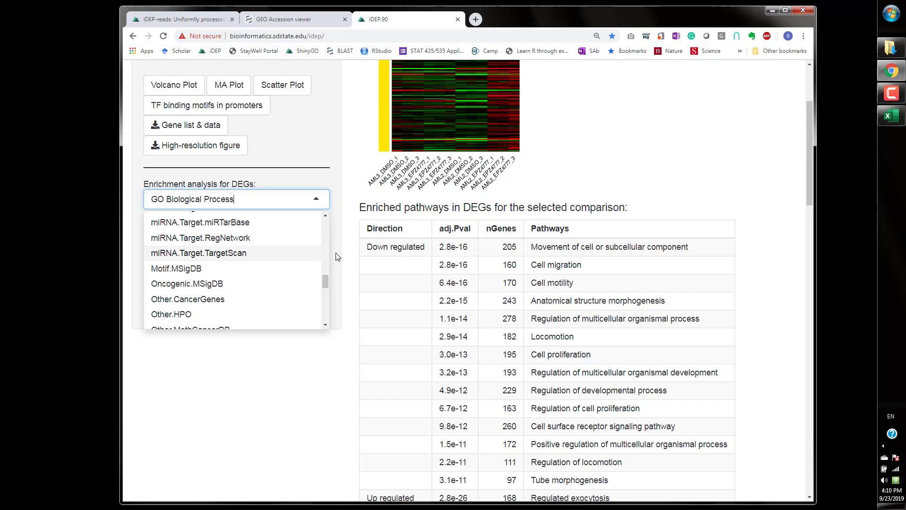
click(333, 253)
scroll(467, 279, up, 3)
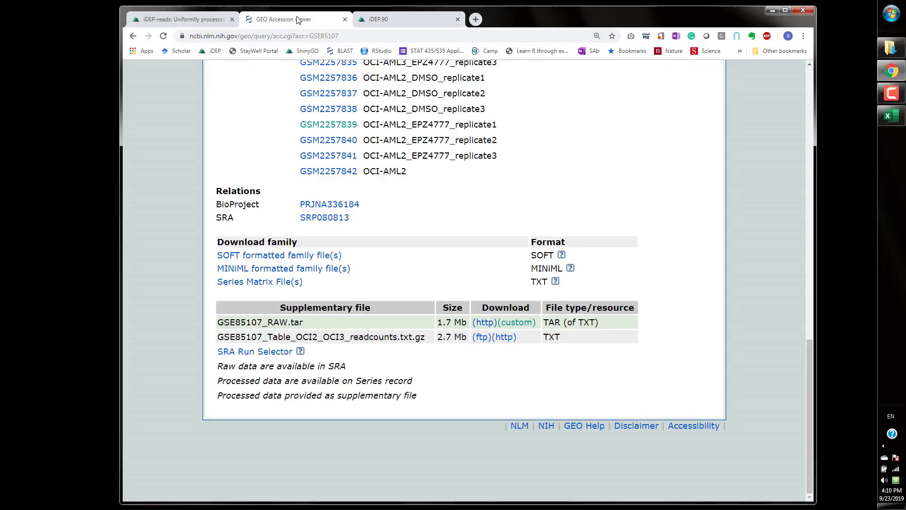
Download GSE85107_Table_OCI2_OCI3_readcounts.txt.gz from the GSE85107 GEO page.
click(298, 20)
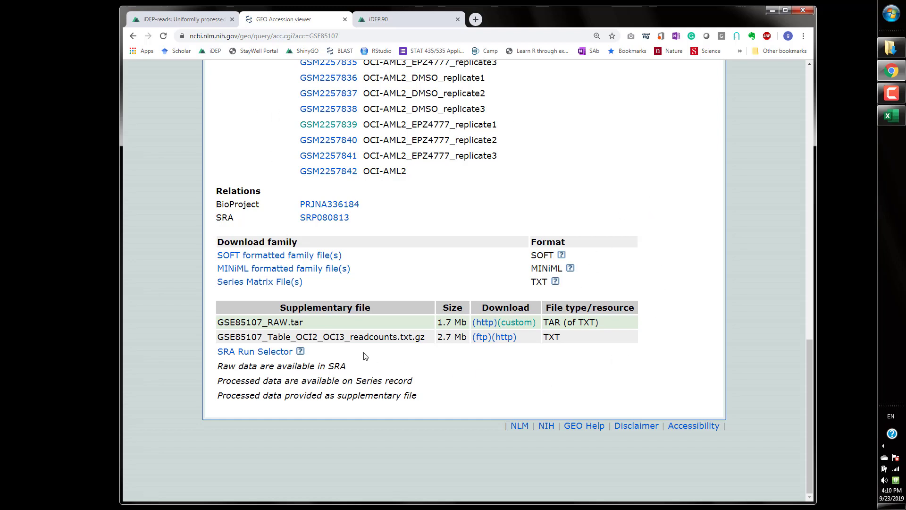
click(516, 336)
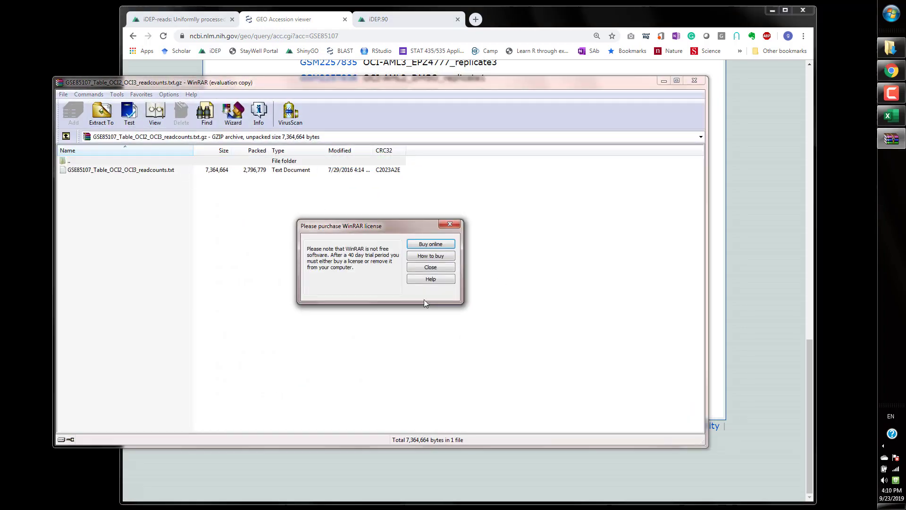
click(450, 224)
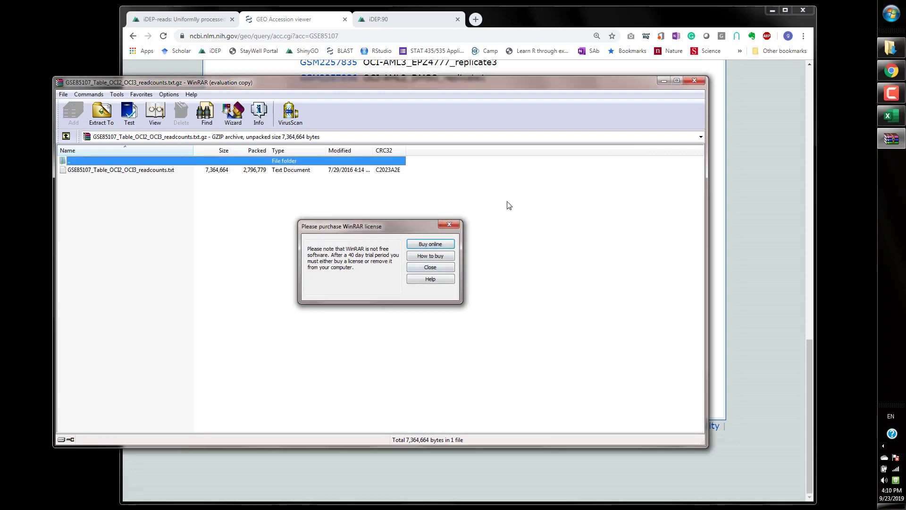
click(700, 83)
Extract the read-counts archive into its own folder in Downloads.
click(891, 47)
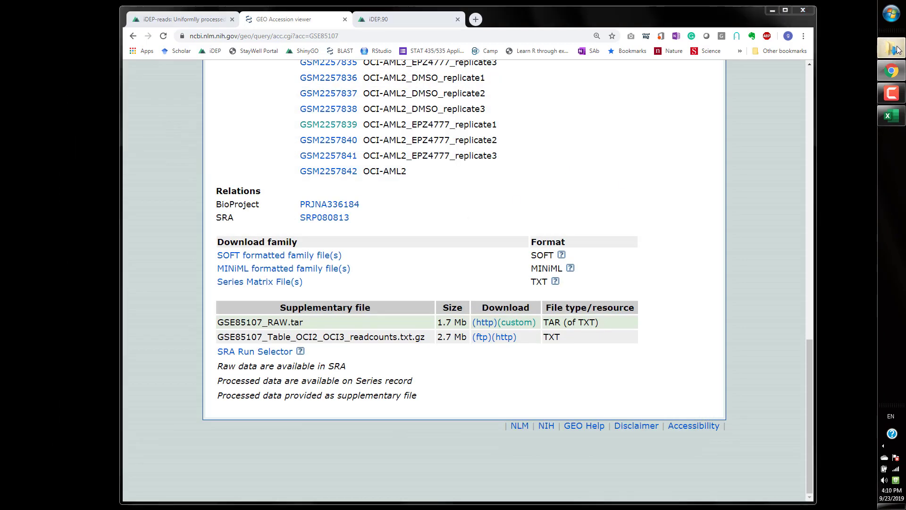
click(374, 104)
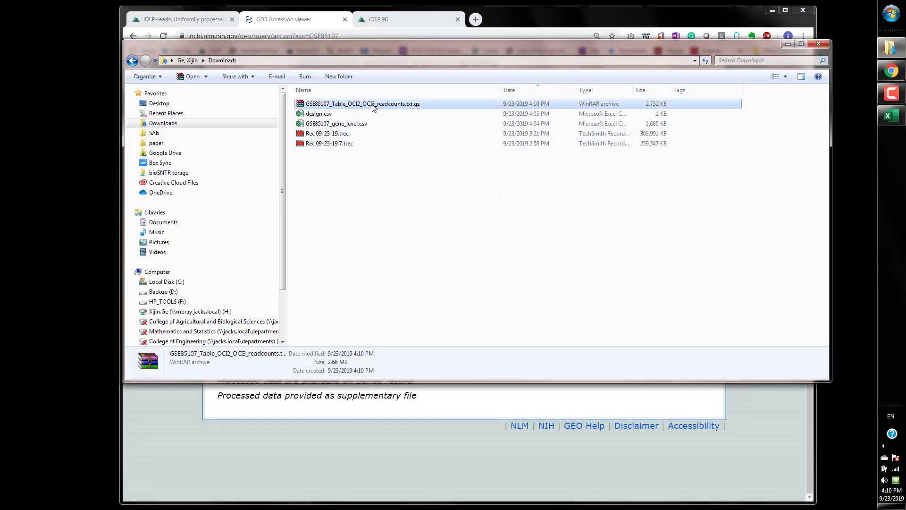
right_click(373, 106)
click(436, 165)
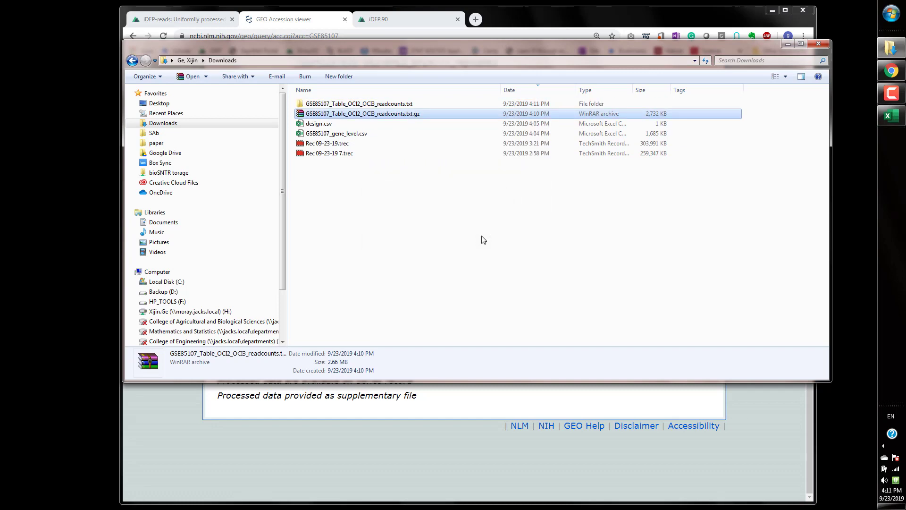
Open GSE85107_Table_OCI2_OCI3_readcounts.txt in Excel from the extracted folder, listing All Files.
double_click(378, 104)
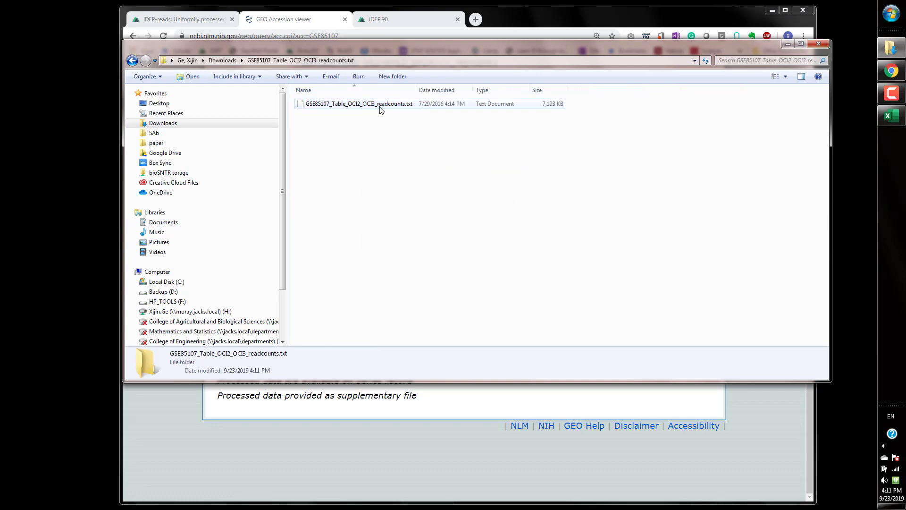
click(899, 118)
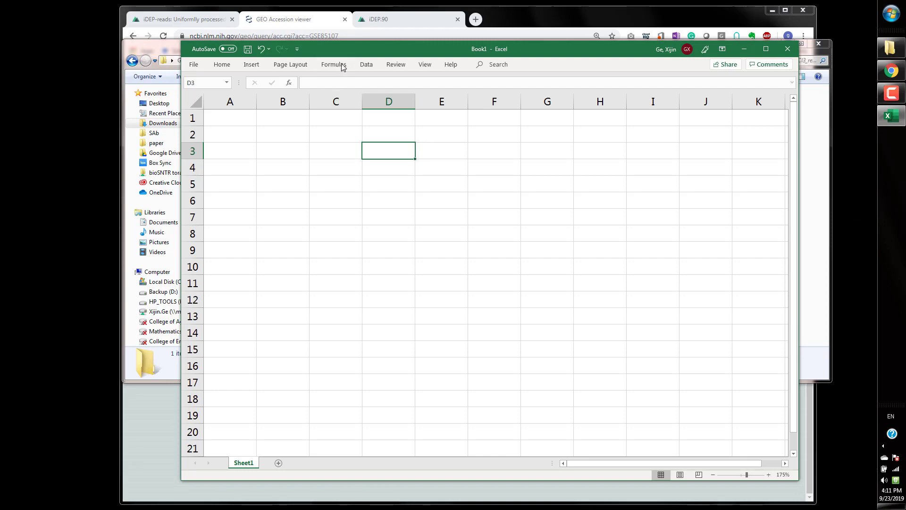
click(194, 66)
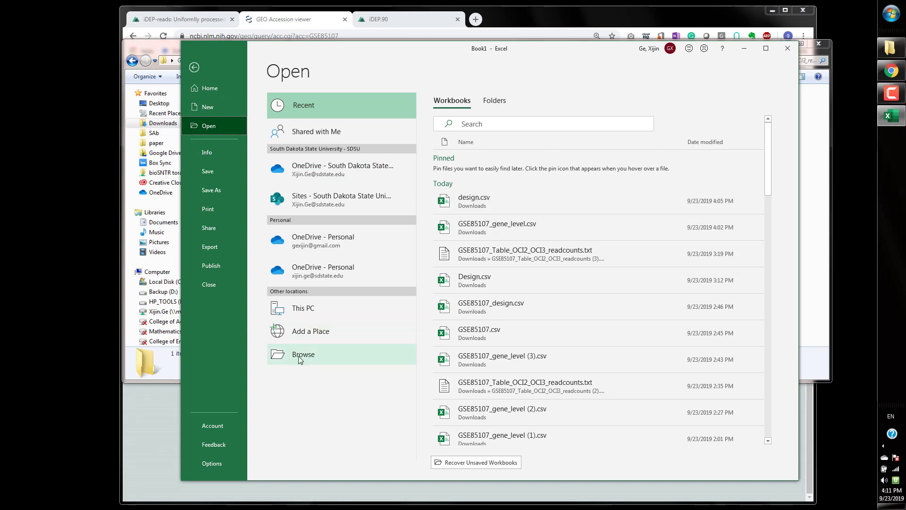
click(300, 355)
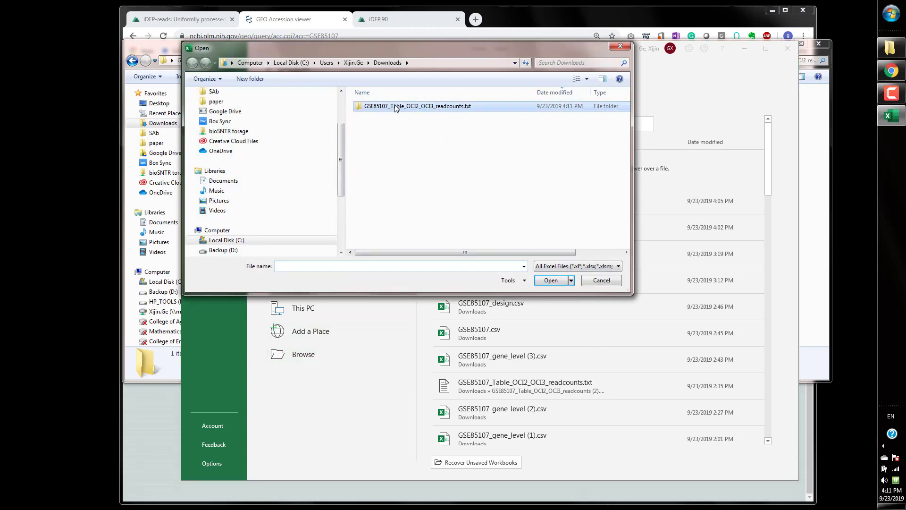
double_click(395, 107)
click(572, 266)
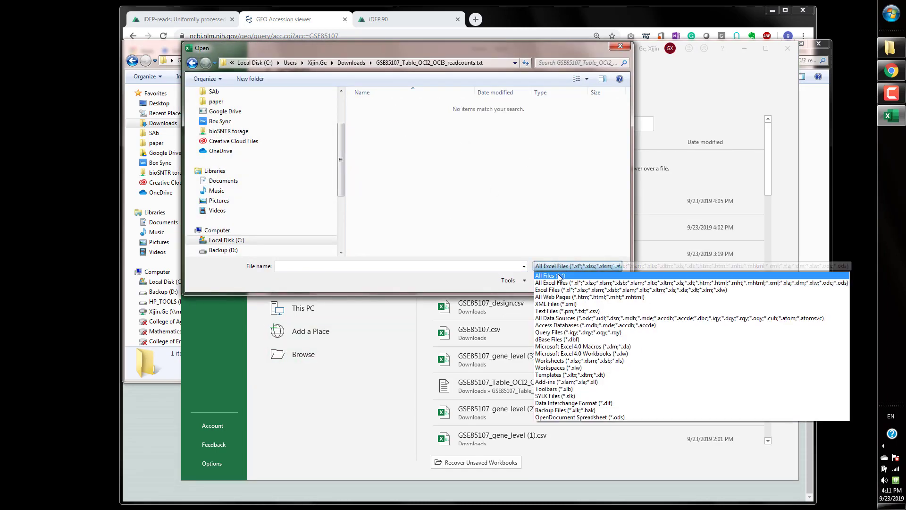
click(559, 276)
double_click(392, 103)
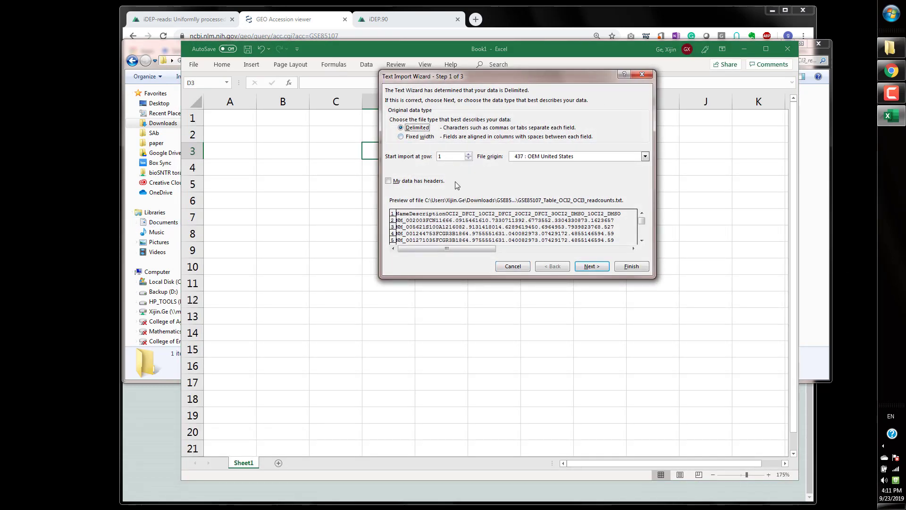
Import the read counts split on tabs and spaces, with Other unchecked.
click(591, 266)
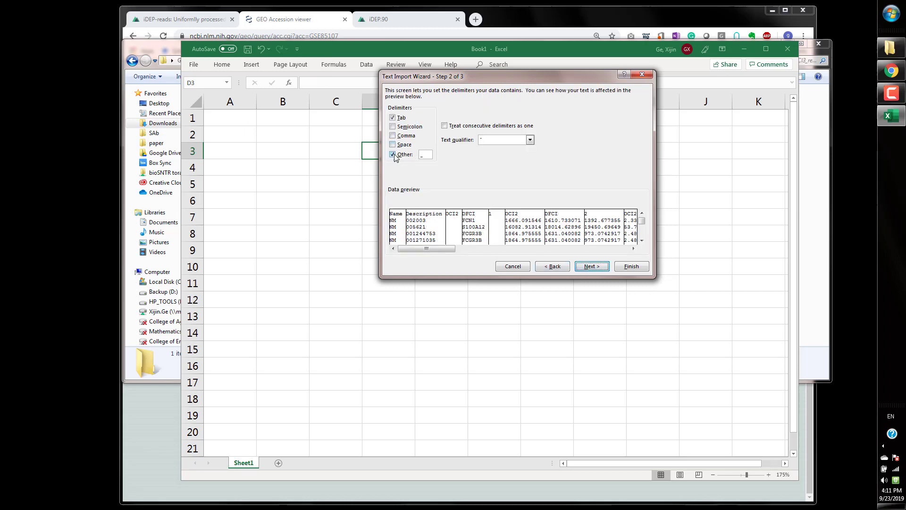
click(393, 155)
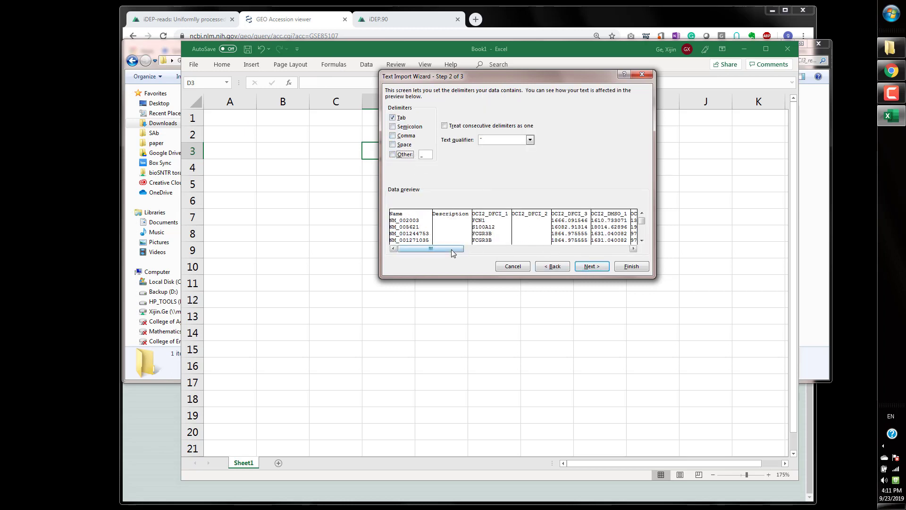
drag(452, 254, 552, 248)
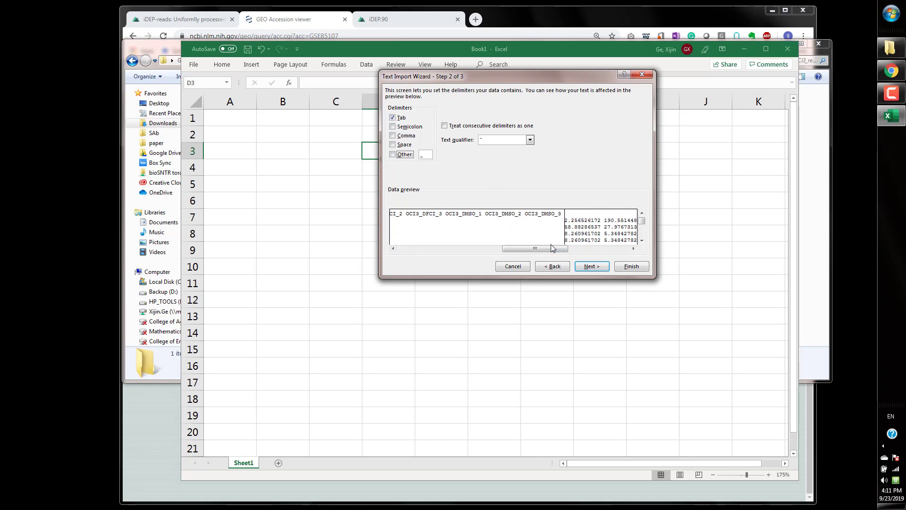
click(396, 146)
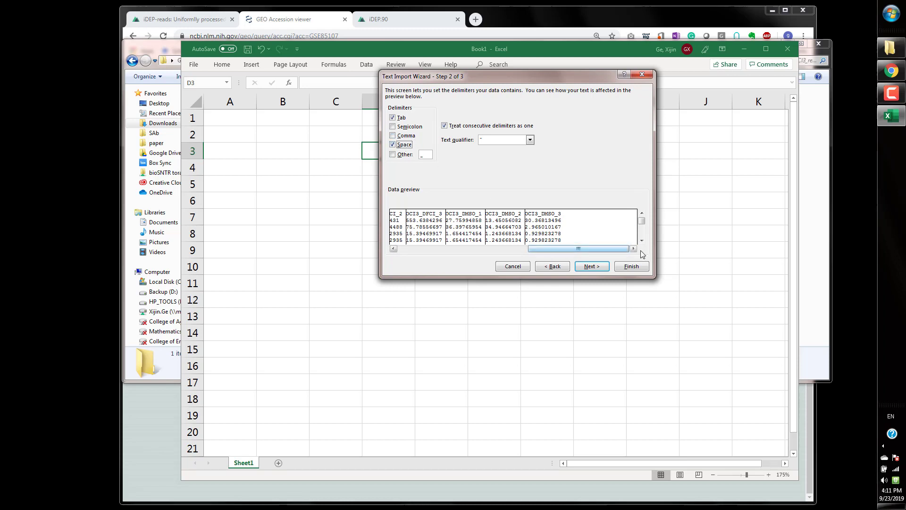
drag(605, 250, 463, 253)
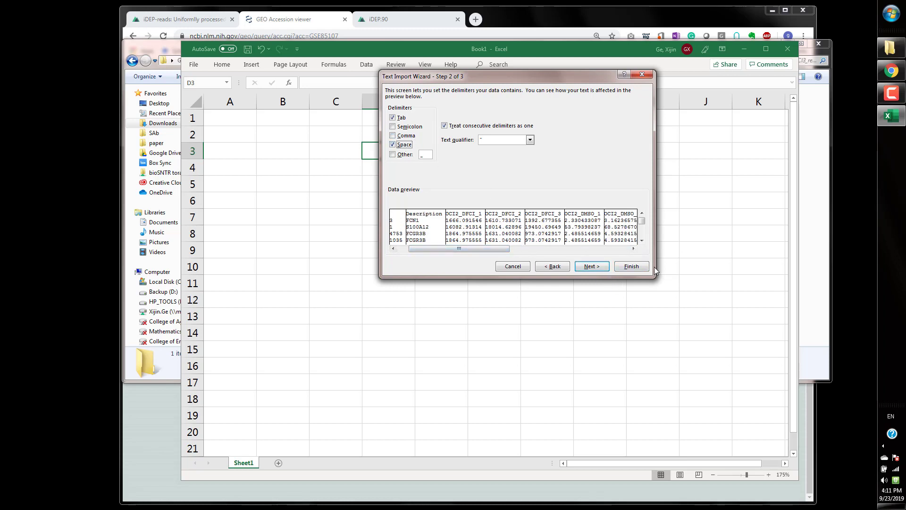
click(631, 267)
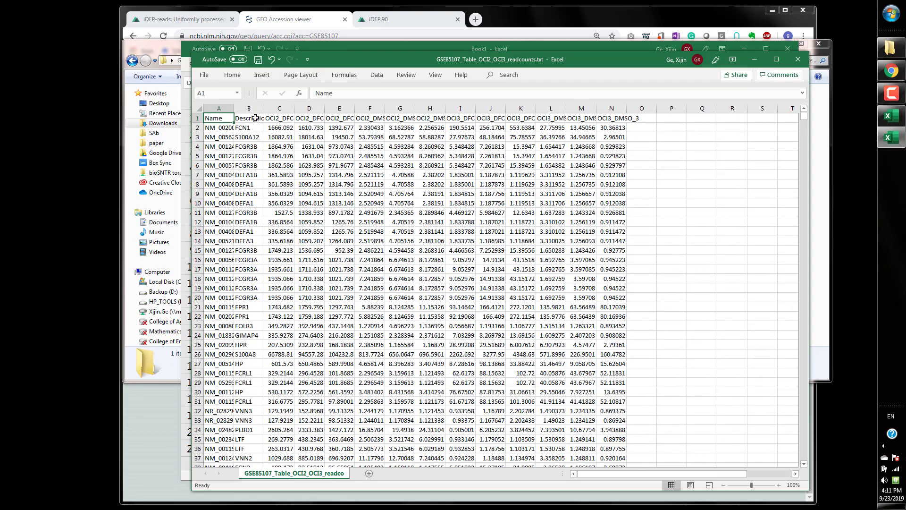
Autofit columns A and B, then delete the Description column.
double_click(234, 108)
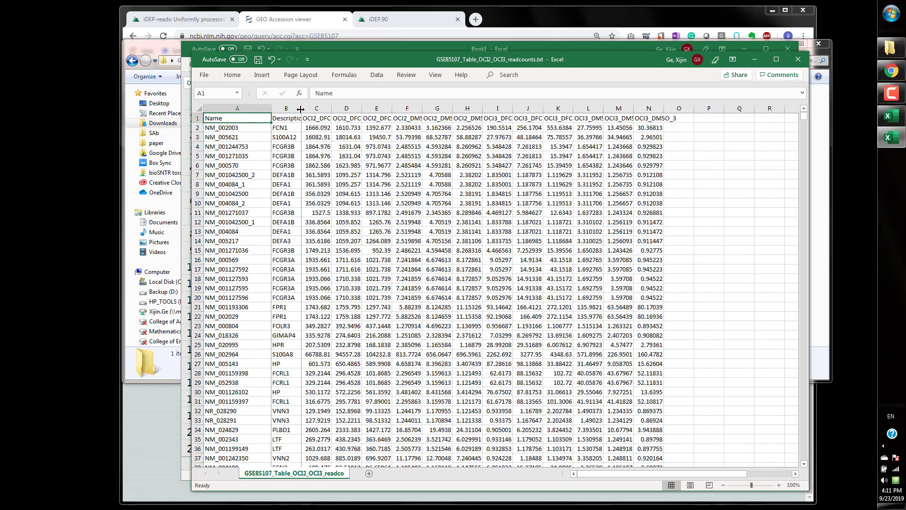
double_click(301, 108)
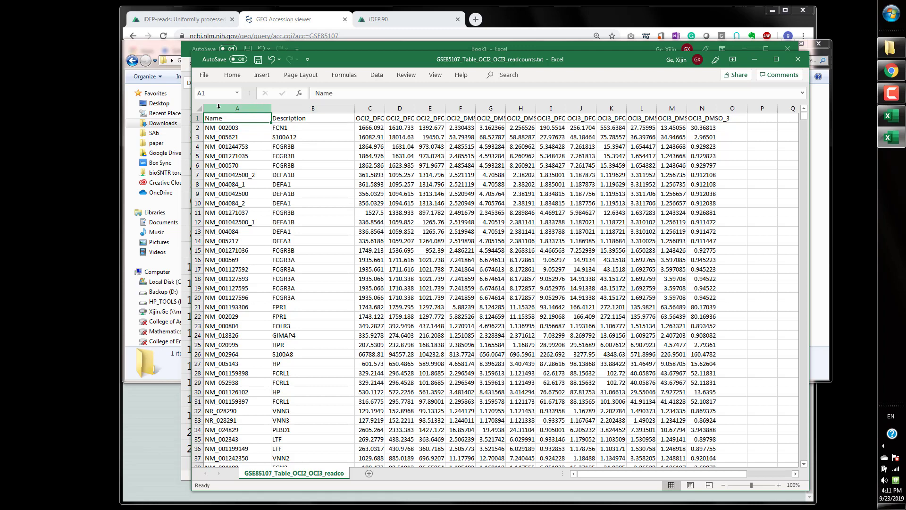
click(289, 108)
right_click(289, 110)
click(347, 199)
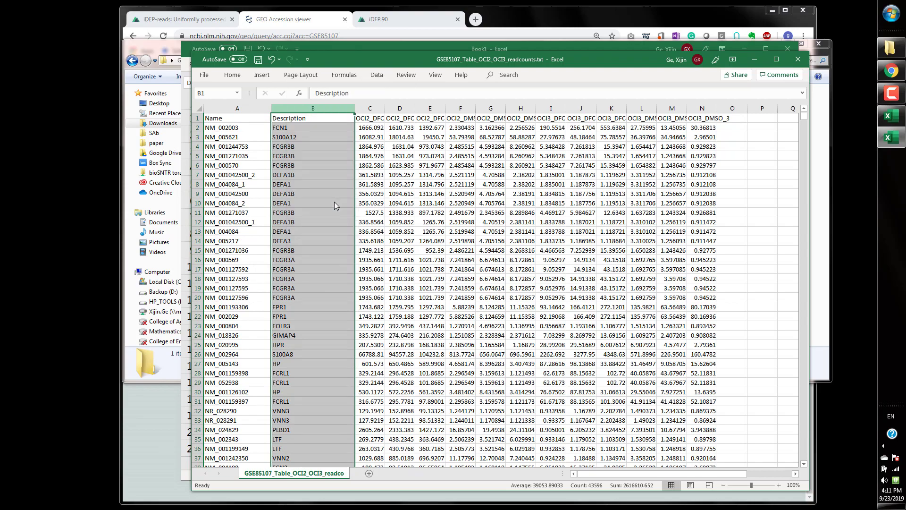
click(437, 212)
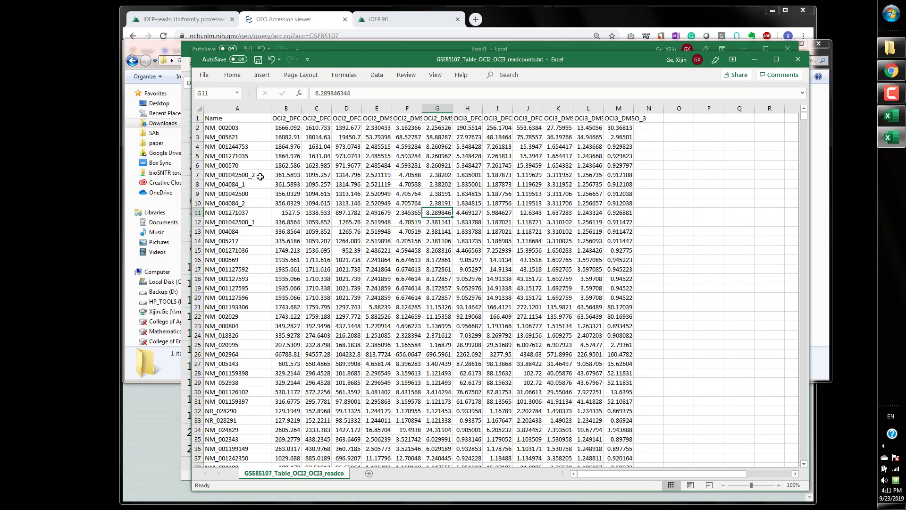
Inspect suffixed duplicate gene IDs like NM_001042500_1, then select sample headers B1 through M1.
scroll(242, 217, down, 20)
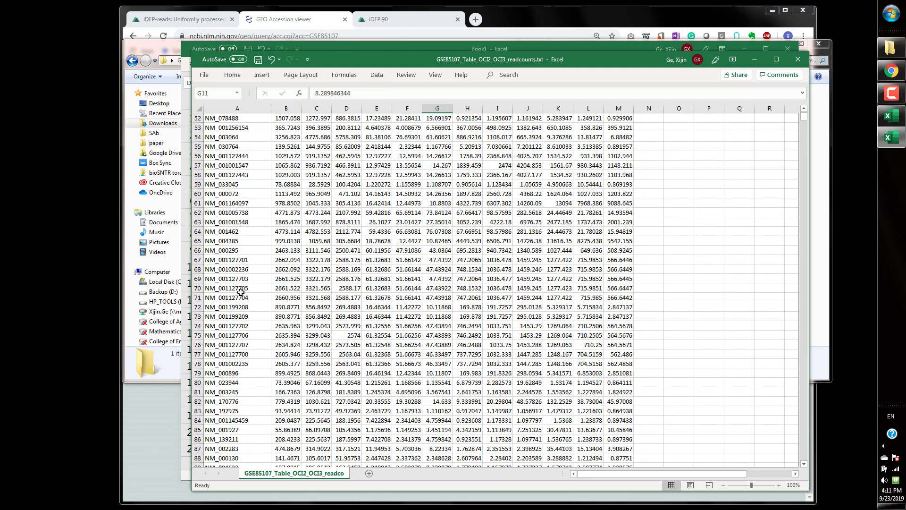
scroll(248, 303, up, 20)
scroll(251, 302, up, 4)
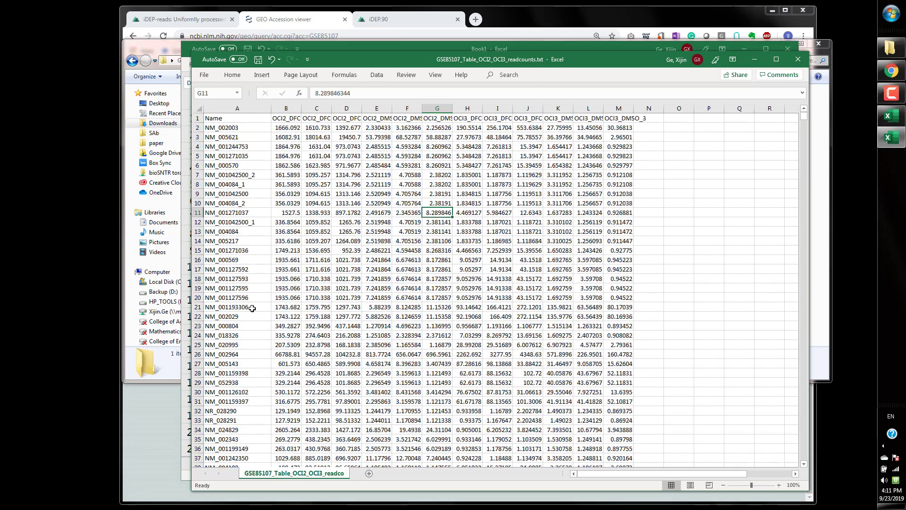
click(229, 223)
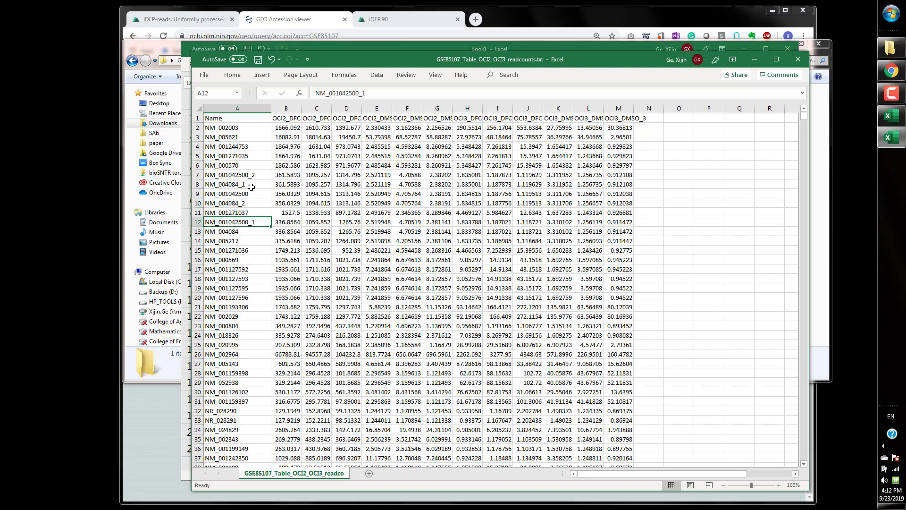
click(250, 203)
click(251, 175)
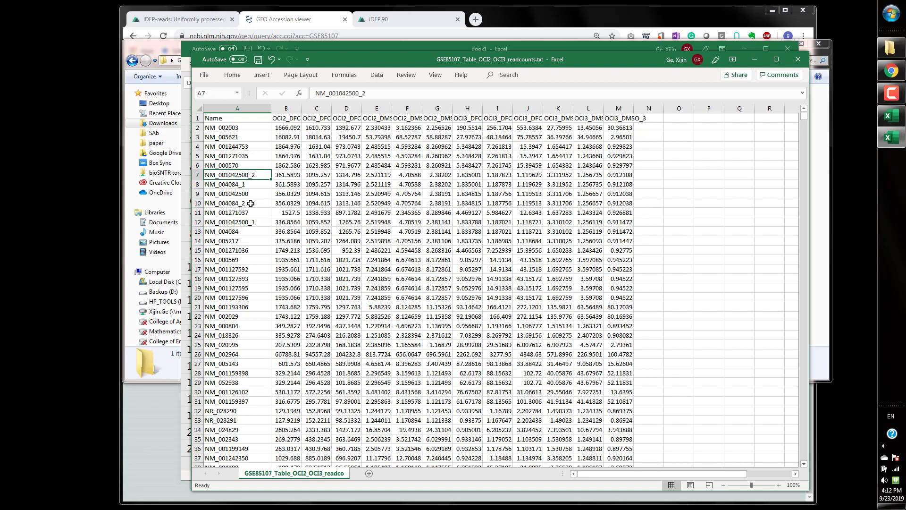
click(250, 203)
click(252, 223)
scroll(263, 250, down, 20)
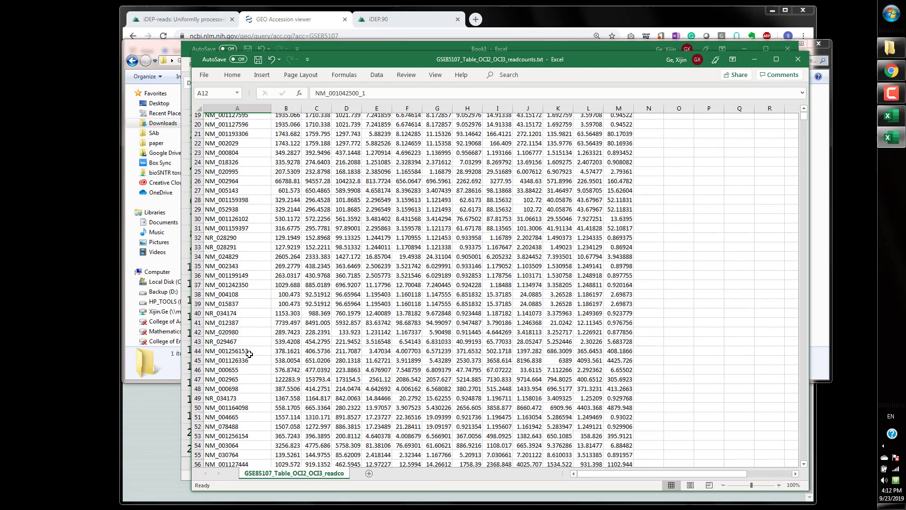
scroll(265, 355, up, 20)
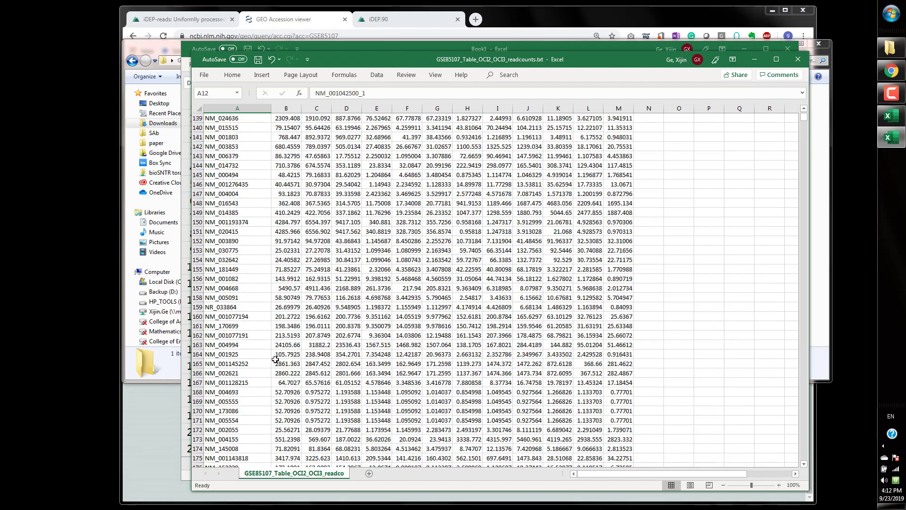
scroll(276, 353, up, 14)
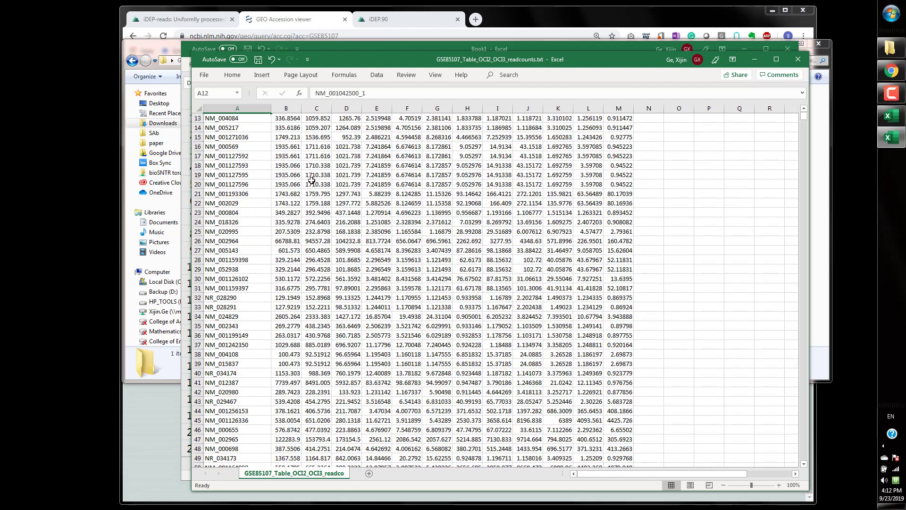
scroll(311, 179, up, 4)
drag(288, 118, 621, 119)
Copy the twelve sample-name headers and paste them transposed down column A of a new blank workbook.
right_click(609, 121)
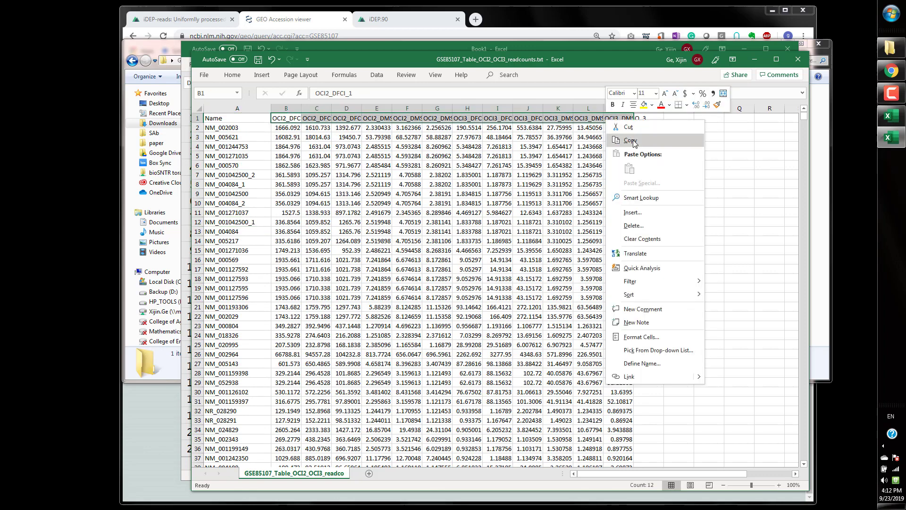
click(631, 141)
click(204, 74)
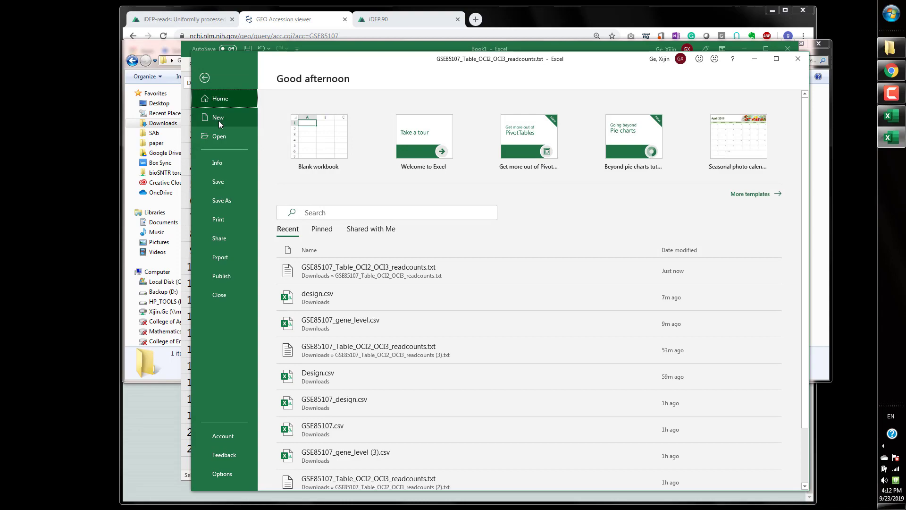
click(220, 119)
key(Escape)
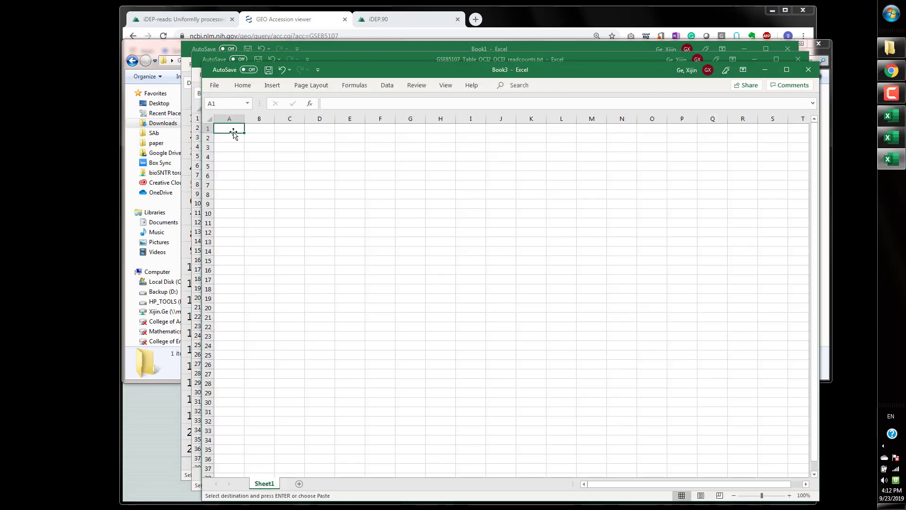
right_click(233, 128)
click(299, 177)
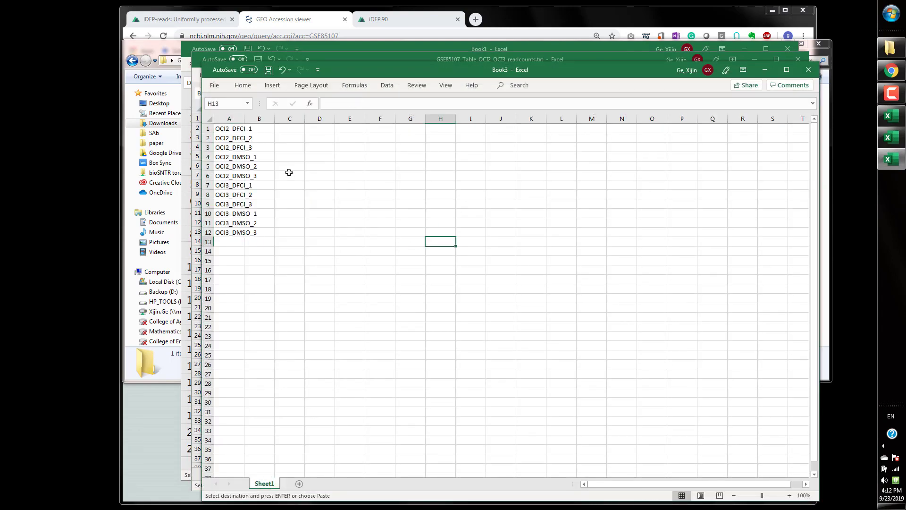
double_click(245, 118)
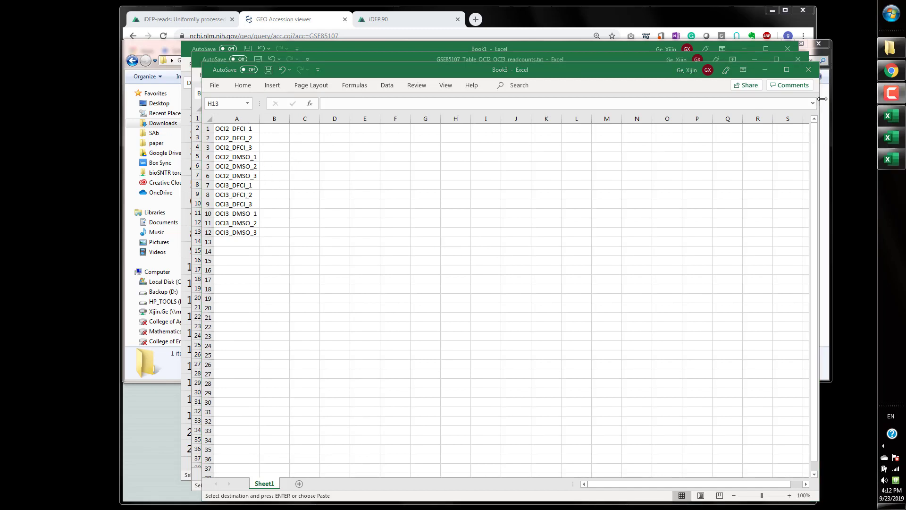
Close Book3 without saving and return to cell B2 of the GSE85107 read-count sheet.
click(809, 69)
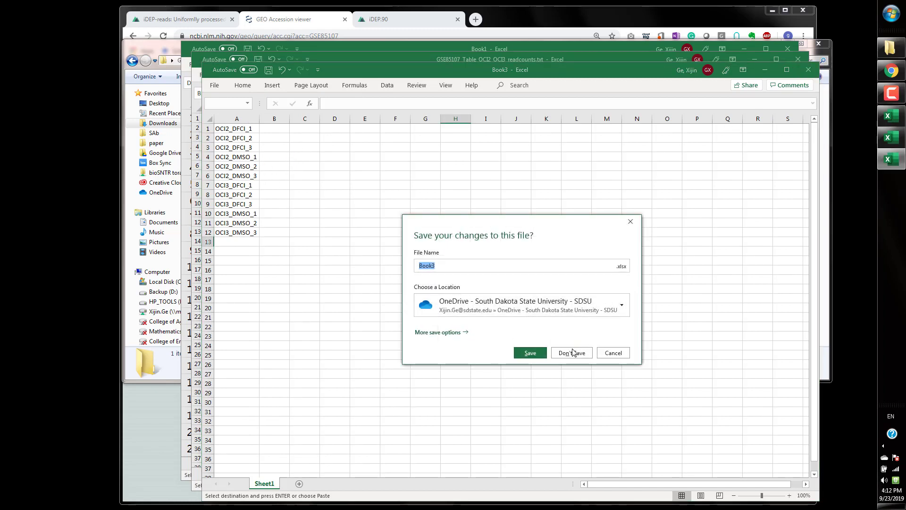
click(573, 353)
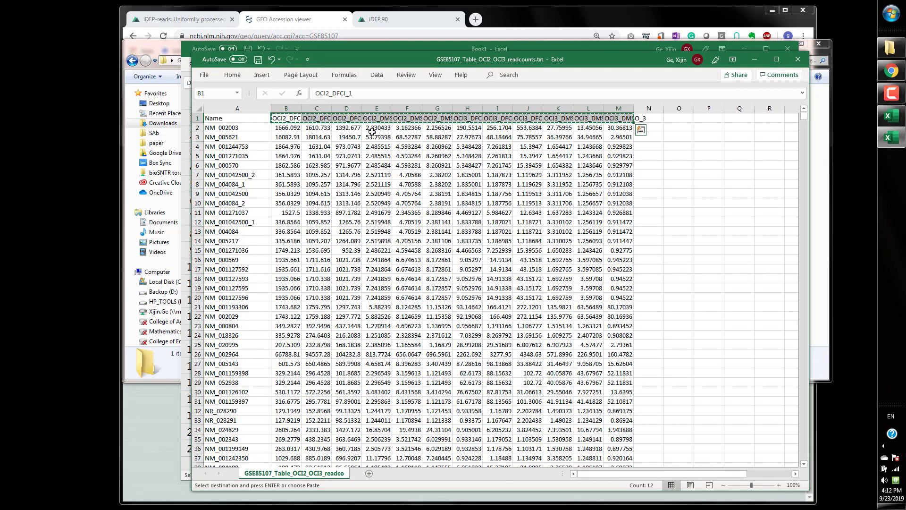
drag(405, 59, 382, 47)
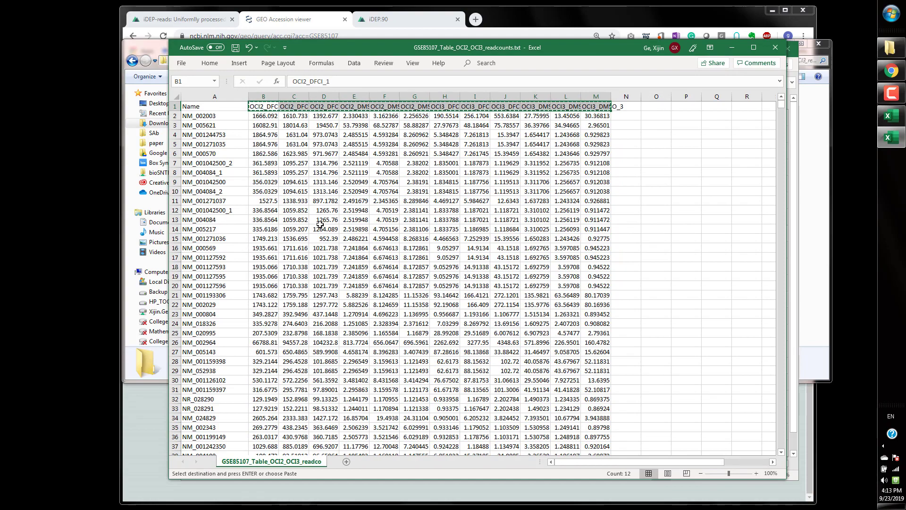
scroll(320, 225, down, 11)
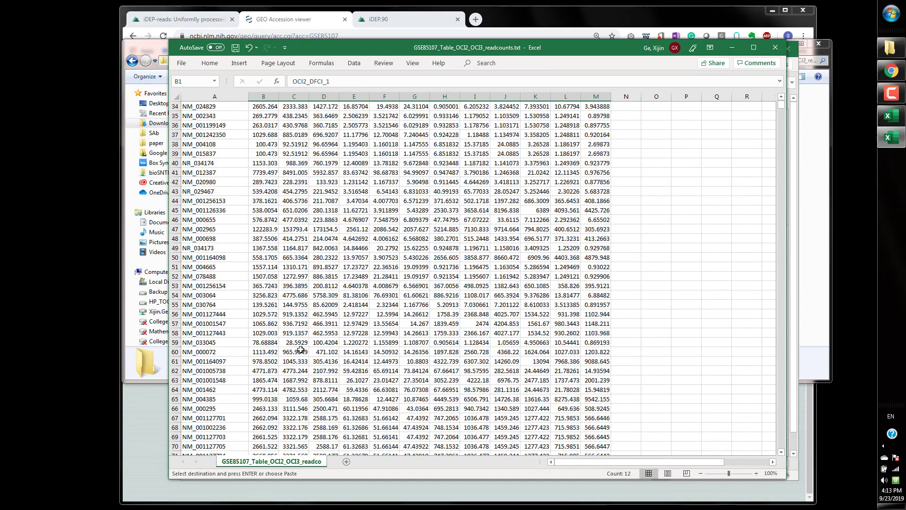
scroll(307, 335, up, 6)
scroll(316, 332, up, 5)
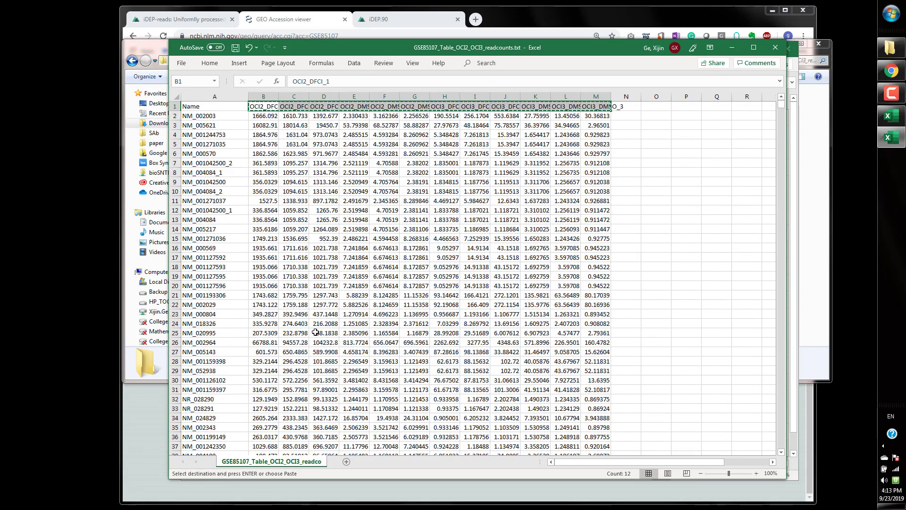
click(267, 118)
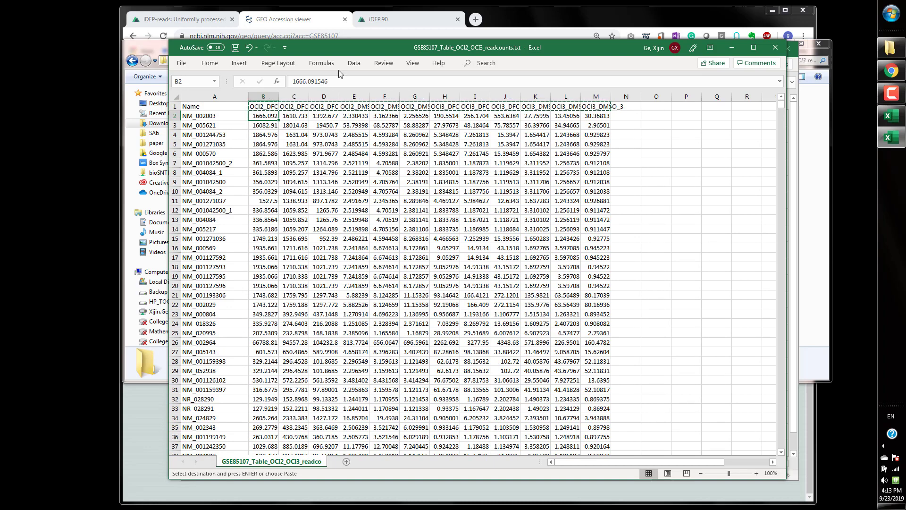
Return to the iDEP-reads page with ARCHS4_Human kept as the species.
click(290, 19)
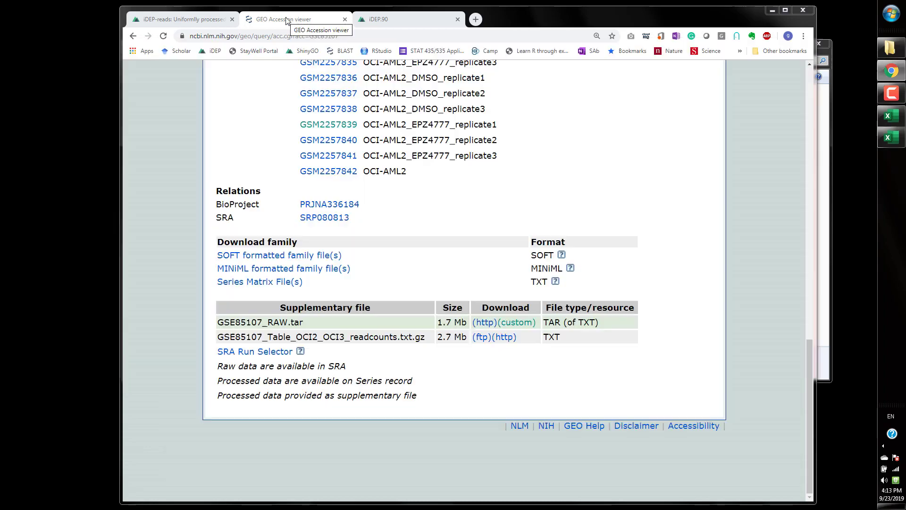
click(187, 20)
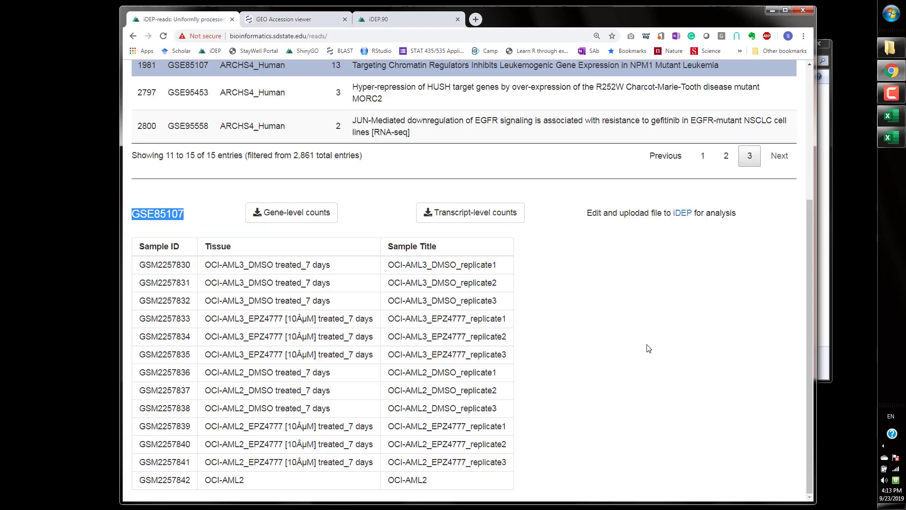
scroll(649, 349, up, 4)
click(737, 134)
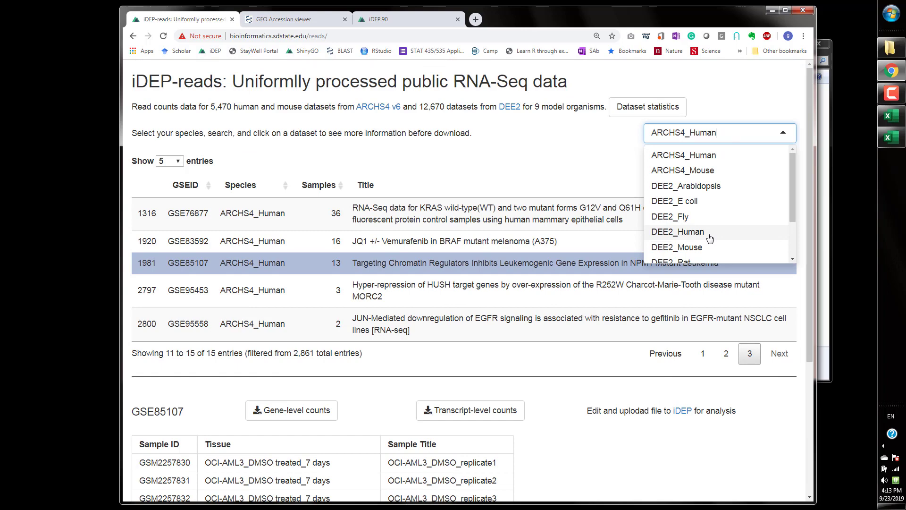
click(732, 101)
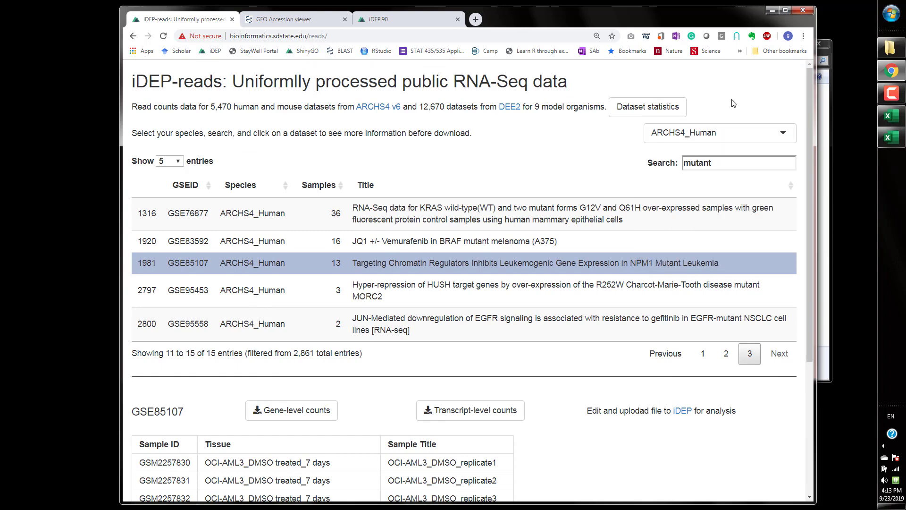